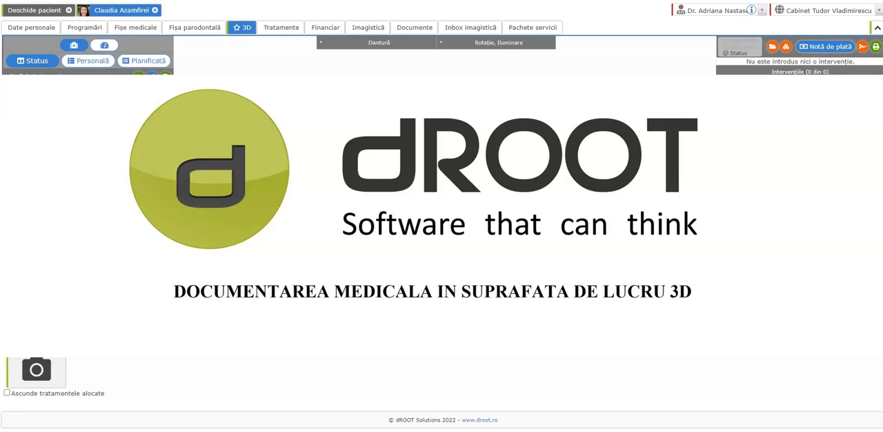
# Set the jaw opening (Deschide) of the 3D denture to 22
pyautogui.moveTo(307, 223)
pyautogui.mouseDown()
pyautogui.moveTo(421, 233)
pyautogui.moveTo(308, 213)
pyautogui.mouseUp()
pyautogui.scroll(3, 309, 216)
pyautogui.scroll(-2, 308, 218)
pyautogui.click(365, 42)
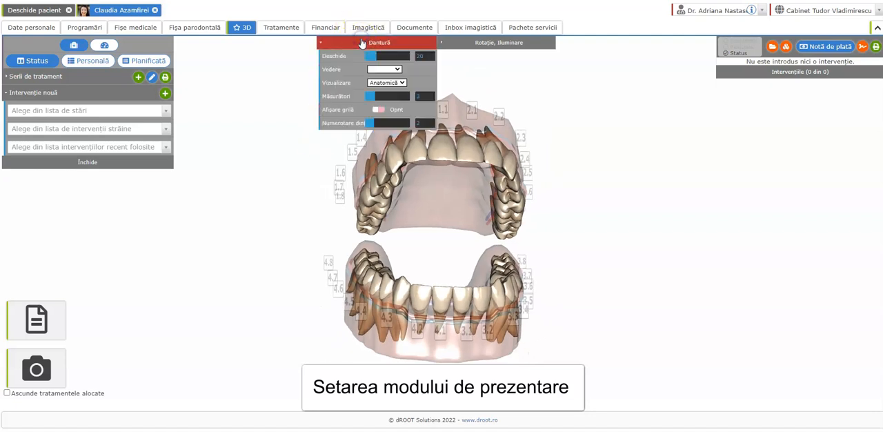
pyautogui.moveTo(373, 56)
pyautogui.mouseDown()
pyautogui.moveTo(390, 56)
pyautogui.moveTo(377, 56)
pyautogui.mouseUp()
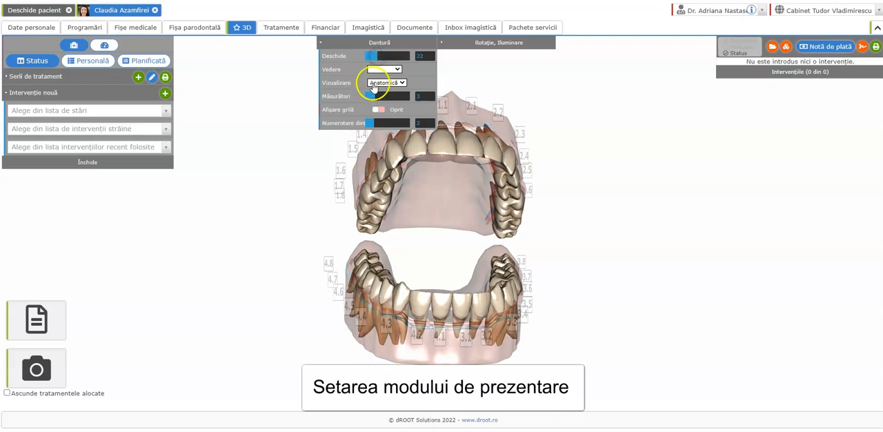
# Switch the denture visualisation to În linie and return it to Anatomică
pyautogui.click(373, 83)
pyautogui.click(378, 97)
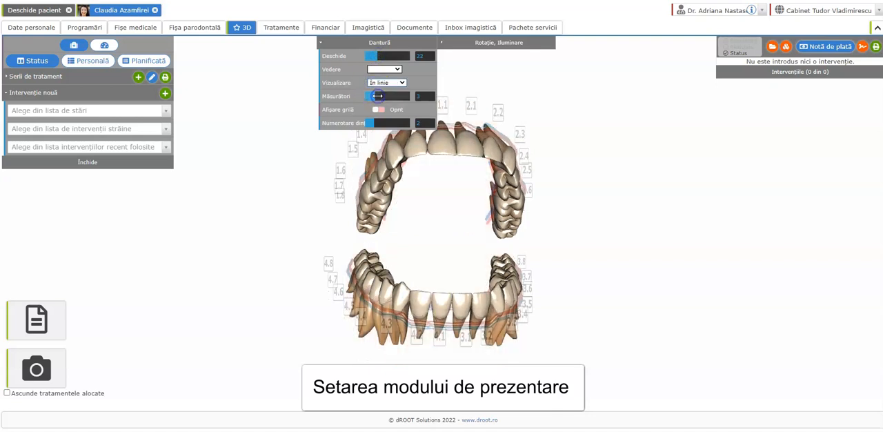
pyautogui.click(380, 82)
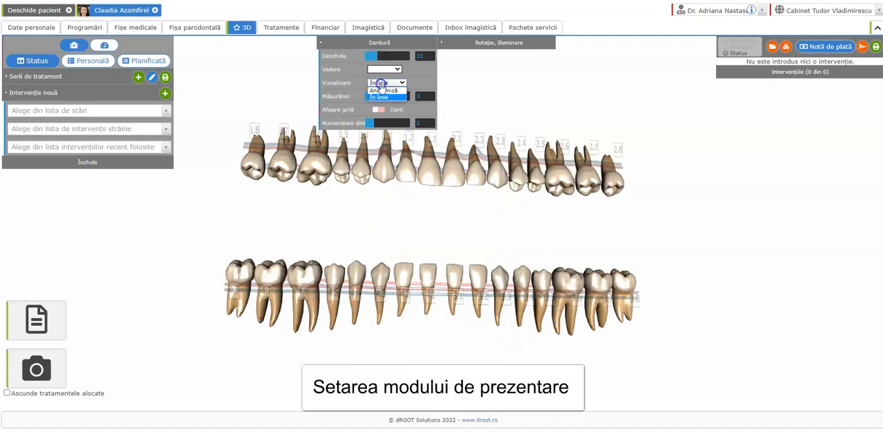
pyautogui.click(382, 91)
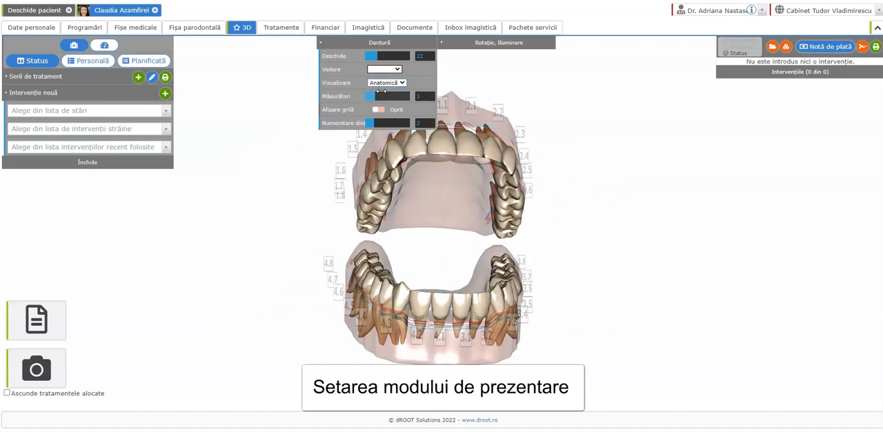
# Adjust the measurement (Măsurători) and tooth numbering display levels of the denture and close its settings
pyautogui.moveTo(373, 96)
pyautogui.mouseDown()
pyautogui.moveTo(391, 97)
pyautogui.moveTo(373, 96)
pyautogui.mouseUp()
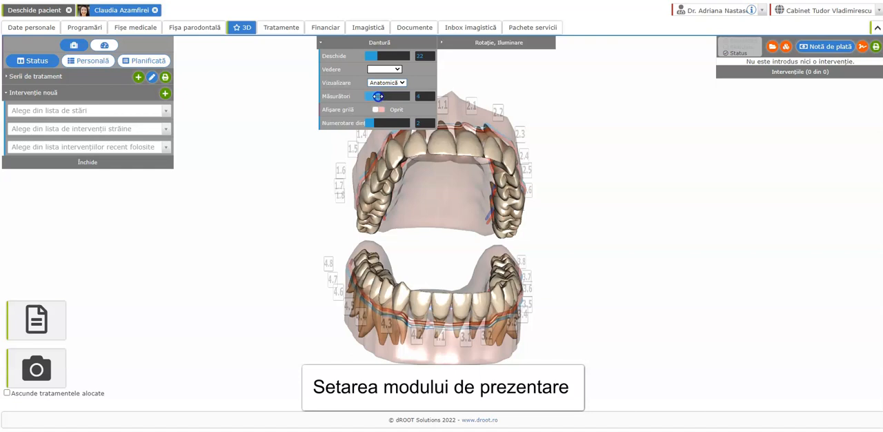
pyautogui.moveTo(377, 123)
pyautogui.mouseDown()
pyautogui.moveTo(392, 123)
pyautogui.moveTo(370, 123)
pyautogui.mouseUp()
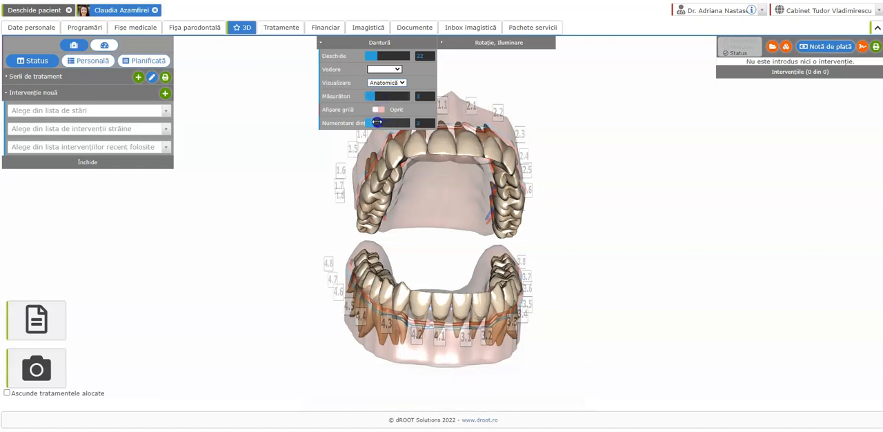
pyautogui.click(372, 44)
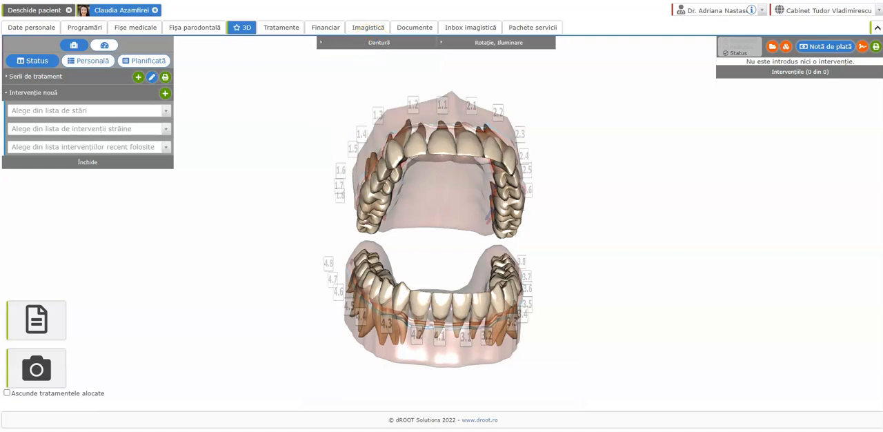
# Add the status Dantură temporară to the whole denture and save it
pyautogui.moveTo(335, 218); pyautogui.dragTo(301, 228)
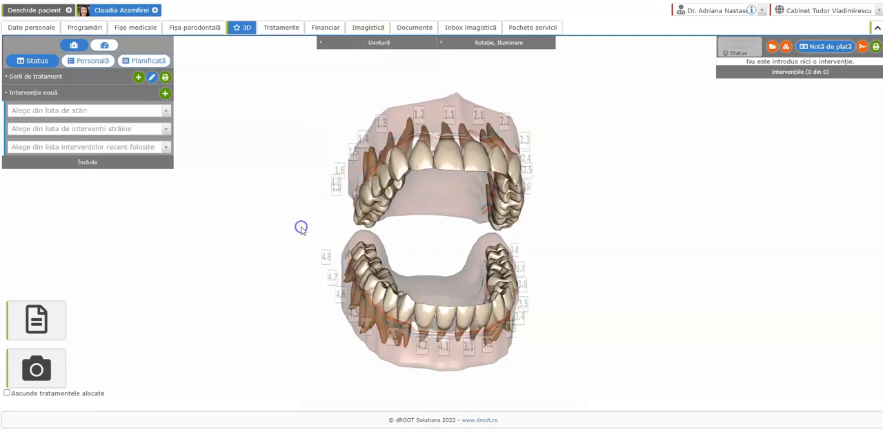
pyautogui.click(35, 111)
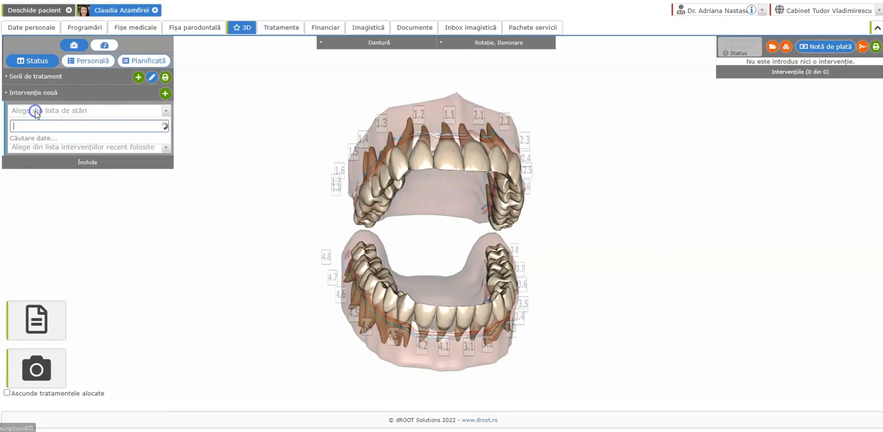
pyautogui.write('tem')
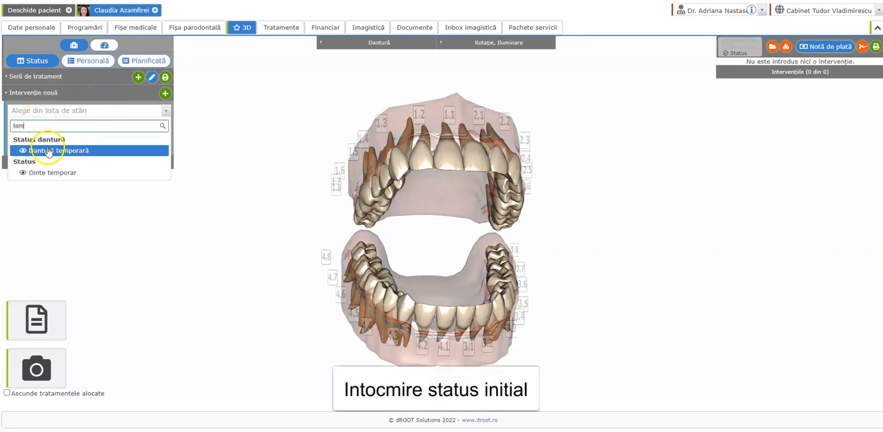
pyautogui.click(45, 145)
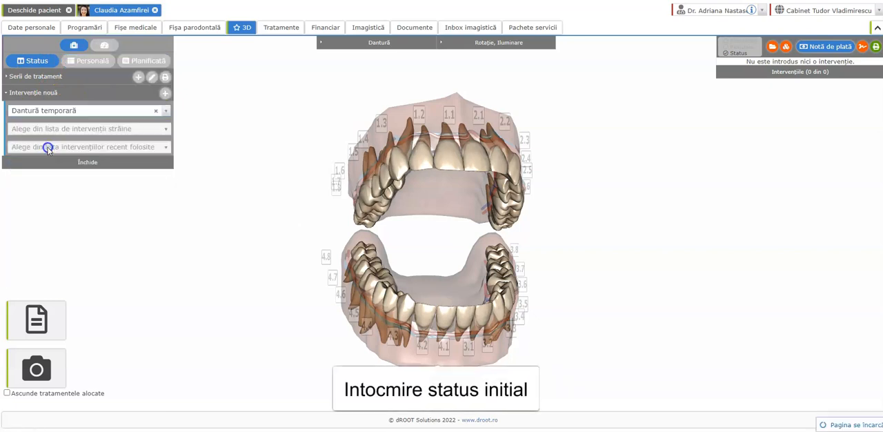
pyautogui.click(448, 30)
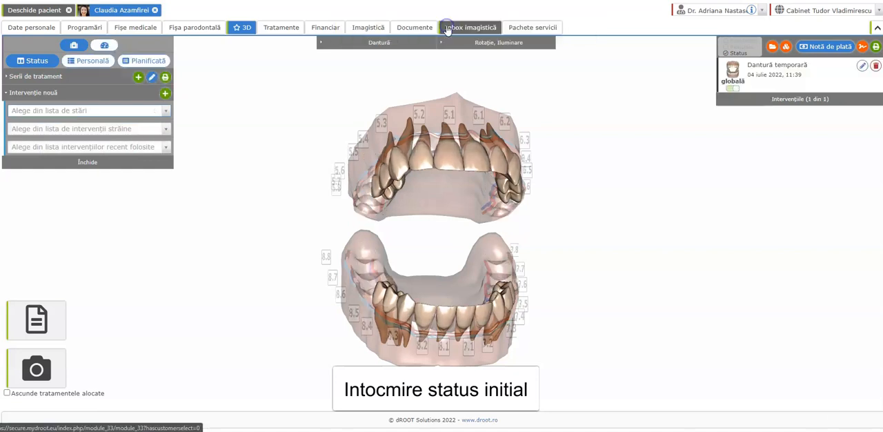
# Add the status Dantură permanentă to the whole denture and save it
pyautogui.moveTo(287, 196)
pyautogui.mouseDown()
pyautogui.moveTo(381, 201)
pyautogui.moveTo(289, 191)
pyautogui.mouseUp()
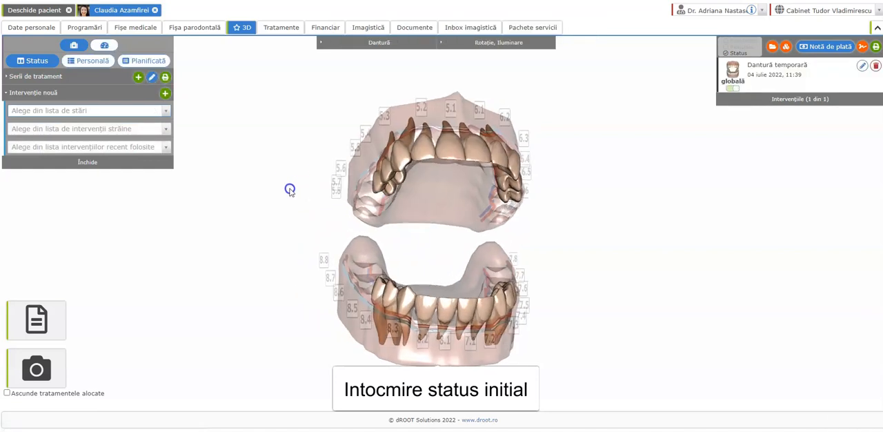
pyautogui.click(87, 110)
pyautogui.write('per')
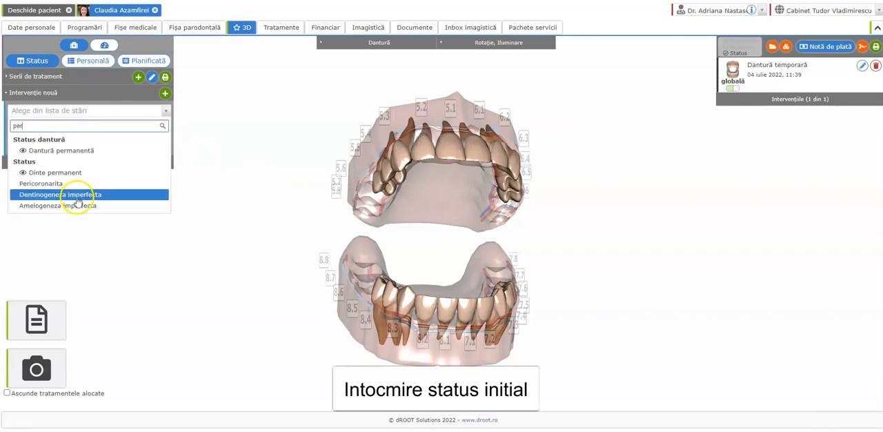
pyautogui.click(77, 150)
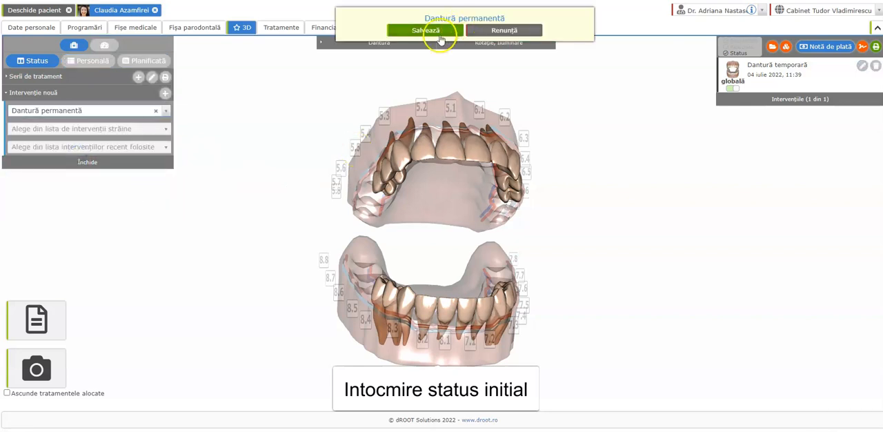
pyautogui.click(433, 31)
# Record upper teeth 1.3, 1.2 and 1.1 as missing with the status Dinte lipsă and save it
pyautogui.moveTo(306, 134); pyautogui.dragTo(301, 152)
pyautogui.click(102, 111)
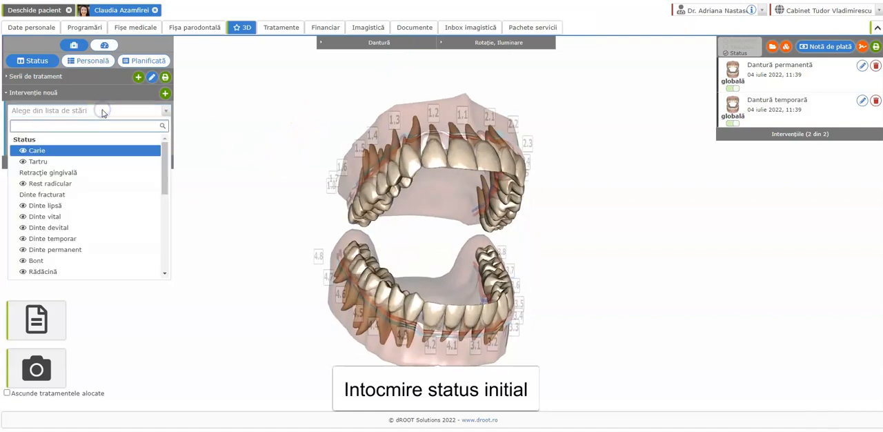
pyautogui.click(70, 205)
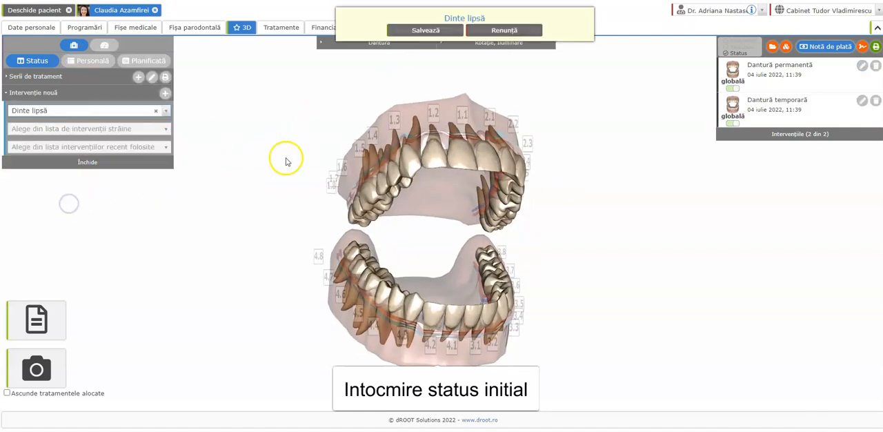
pyautogui.click(407, 170)
pyautogui.click(433, 156)
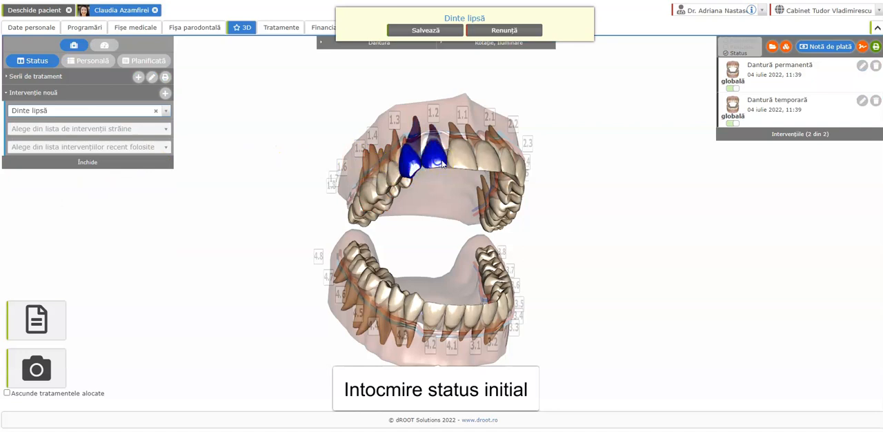
pyautogui.click(459, 155)
pyautogui.click(426, 32)
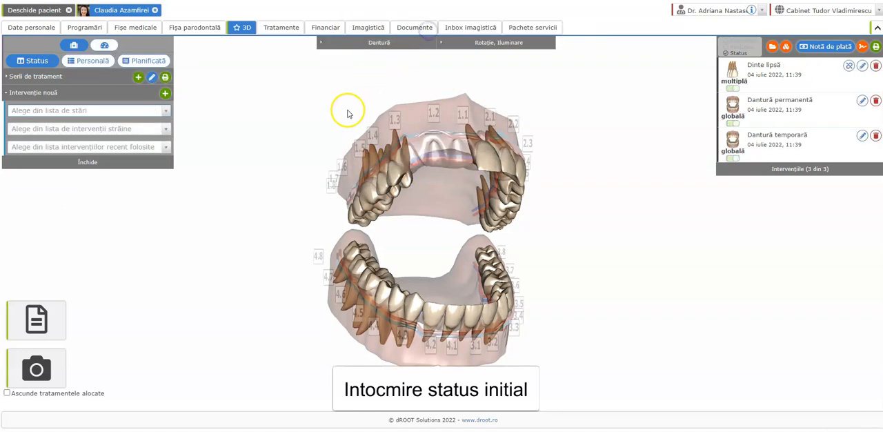
# Record the status Carie on the back teeth on both sides of the upper arch and save it
pyautogui.click(43, 112)
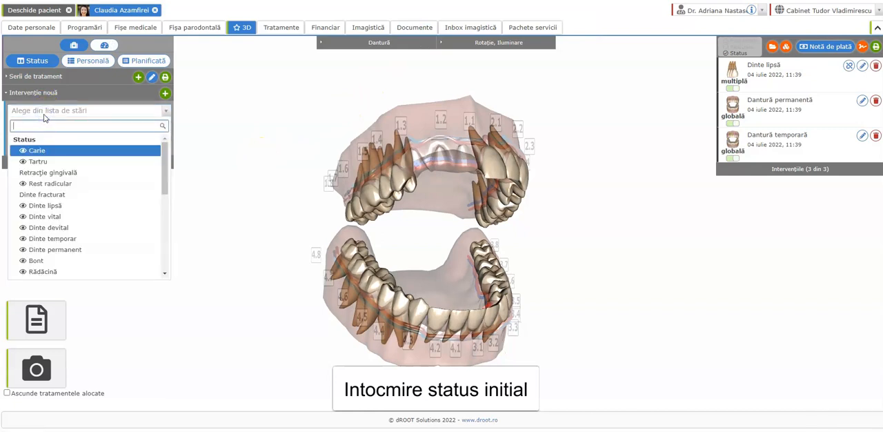
pyautogui.click(45, 151)
pyautogui.moveTo(365, 250); pyautogui.dragTo(373, 200)
pyautogui.scroll(3, 373, 199)
pyautogui.click(362, 172)
pyautogui.click(354, 180)
pyautogui.click(373, 156)
pyautogui.moveTo(482, 194)
pyautogui.mouseDown()
pyautogui.moveTo(341, 200)
pyautogui.moveTo(312, 231)
pyautogui.moveTo(492, 203)
pyautogui.mouseUp()
pyautogui.click(508, 214)
pyautogui.click(451, 77)
pyautogui.click(418, 30)
# Record tooth 4.2 as non-vital with the status Dinte devital and save it
pyautogui.moveTo(470, 245); pyautogui.dragTo(426, 260)
pyautogui.click(94, 113)
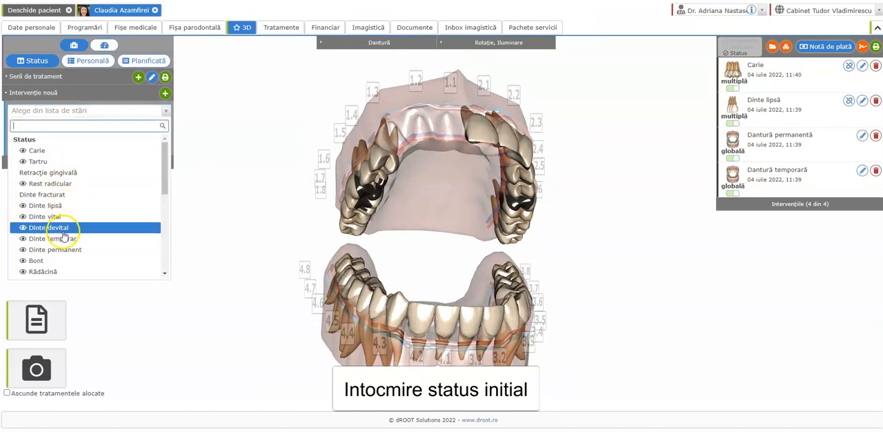
pyautogui.click(66, 233)
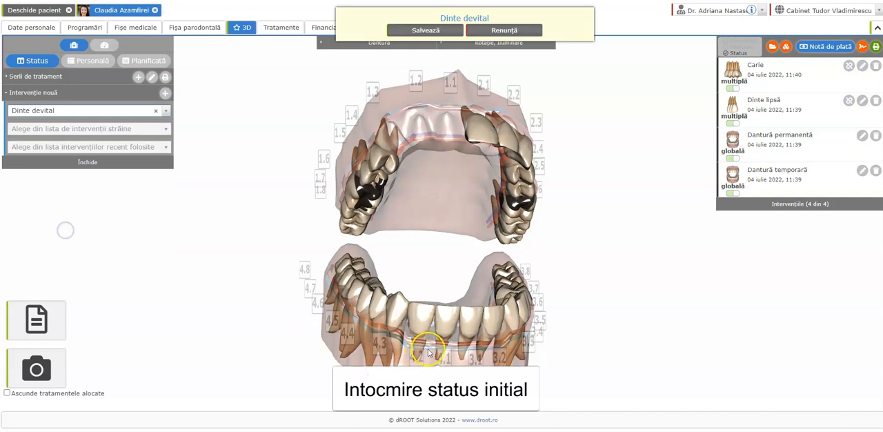
pyautogui.click(422, 318)
pyautogui.click(420, 31)
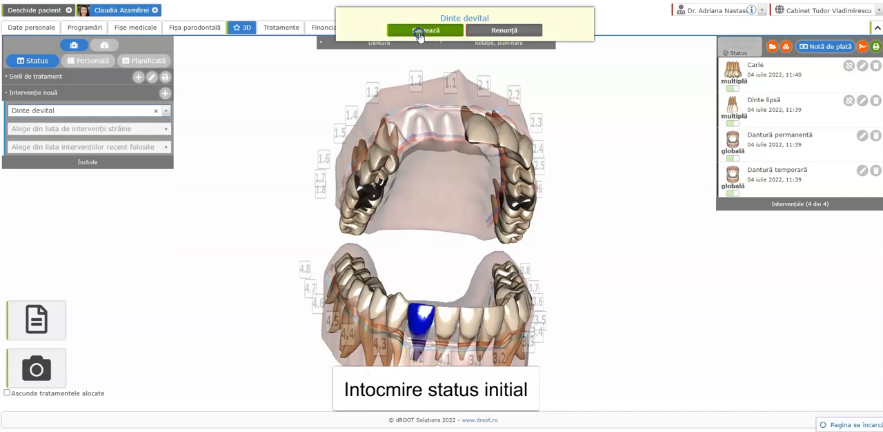
# Record an externally made Coroană metalo acrilică on tooth 4.5 and save it
pyautogui.moveTo(221, 214); pyautogui.dragTo(251, 235)
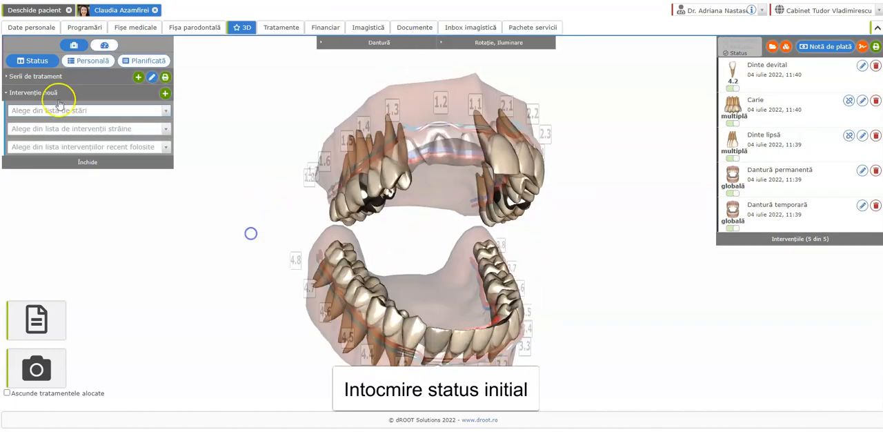
pyautogui.click(65, 130)
pyautogui.write('d')
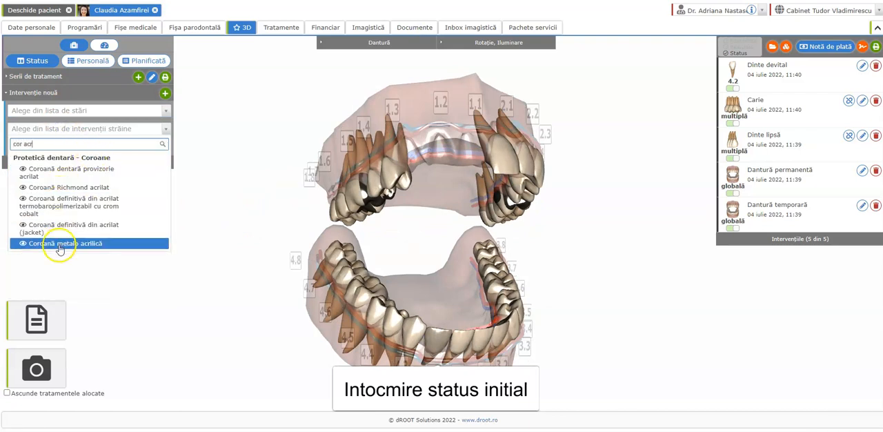
pyautogui.click(59, 245)
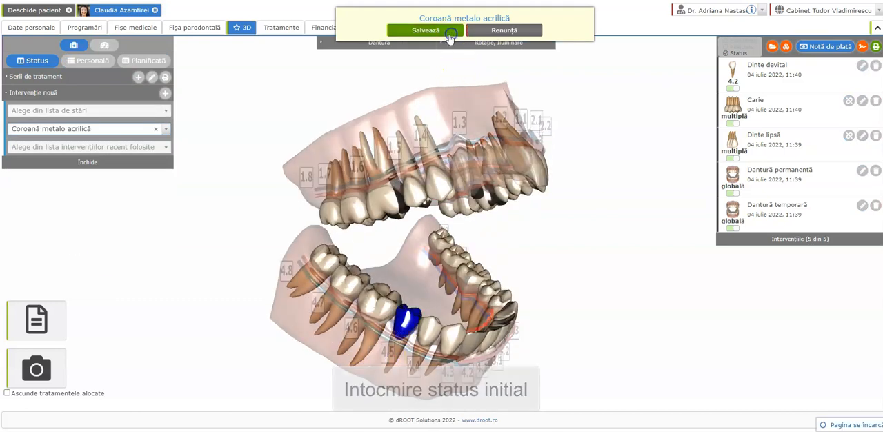
pyautogui.click(435, 30)
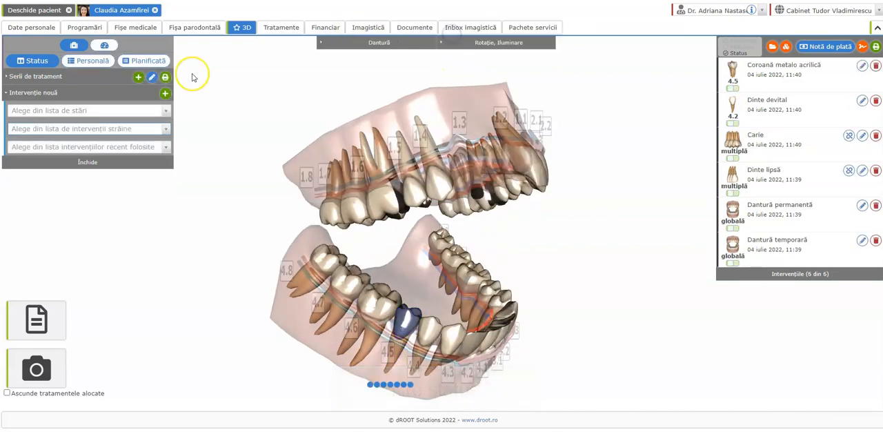
# Create a planned treatment series with a 0% discount and the observation "lrem ipsum"
pyautogui.click(157, 63)
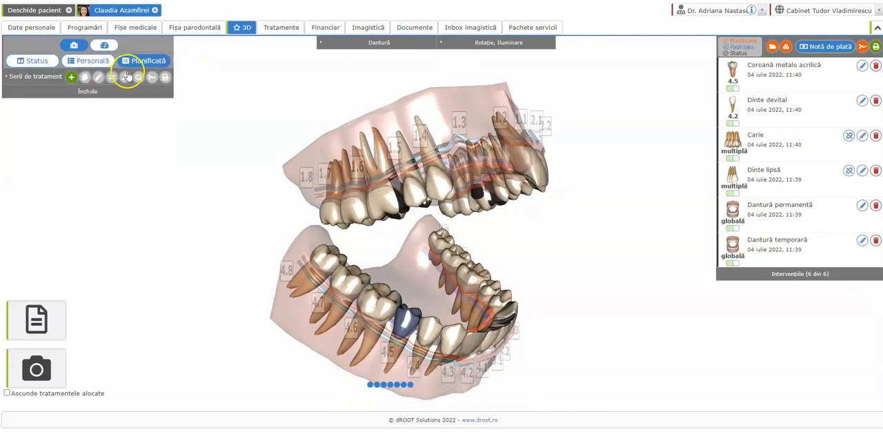
pyautogui.click(71, 77)
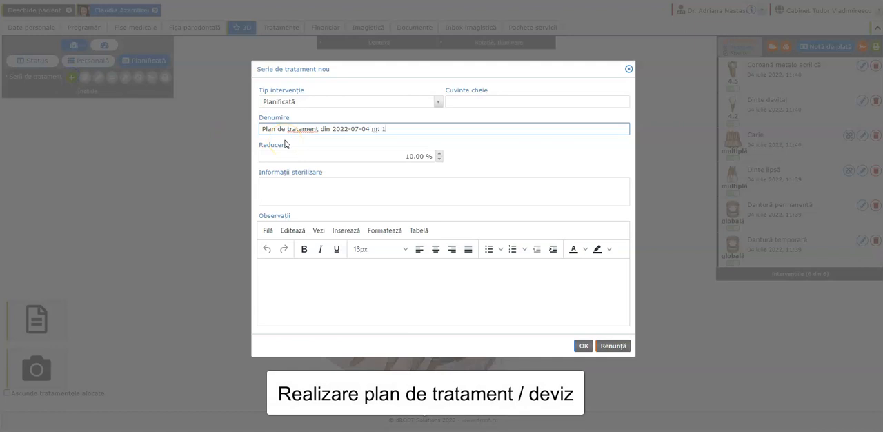
pyautogui.click(324, 159)
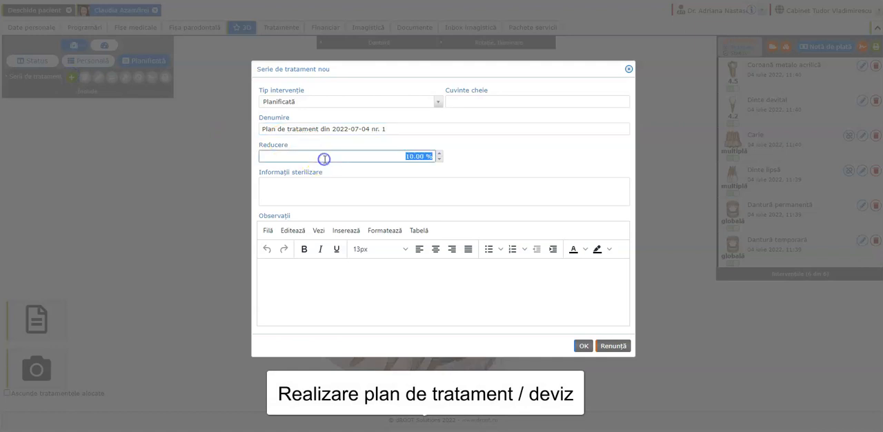
pyautogui.click(493, 156)
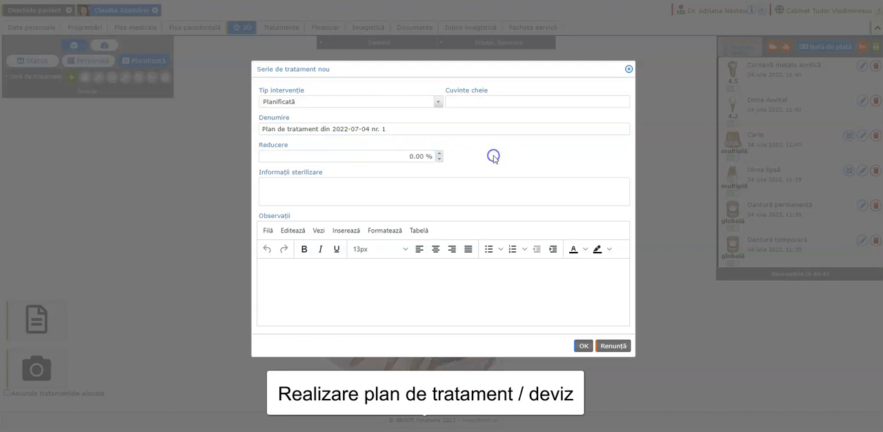
pyautogui.click(366, 193)
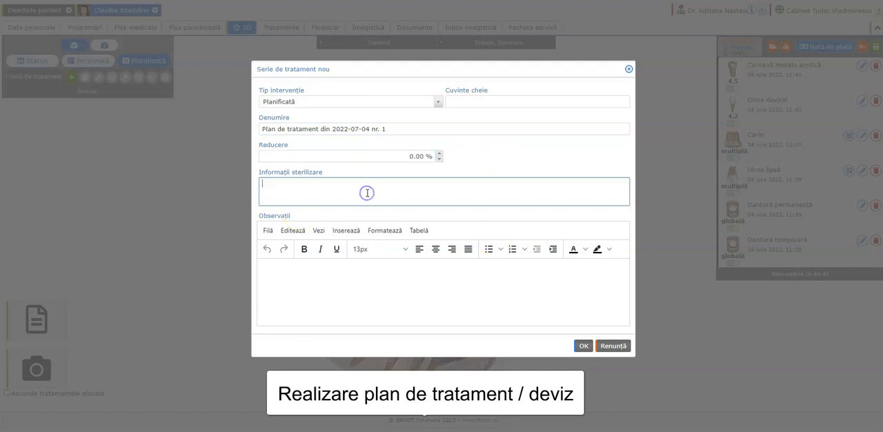
pyautogui.click(353, 289)
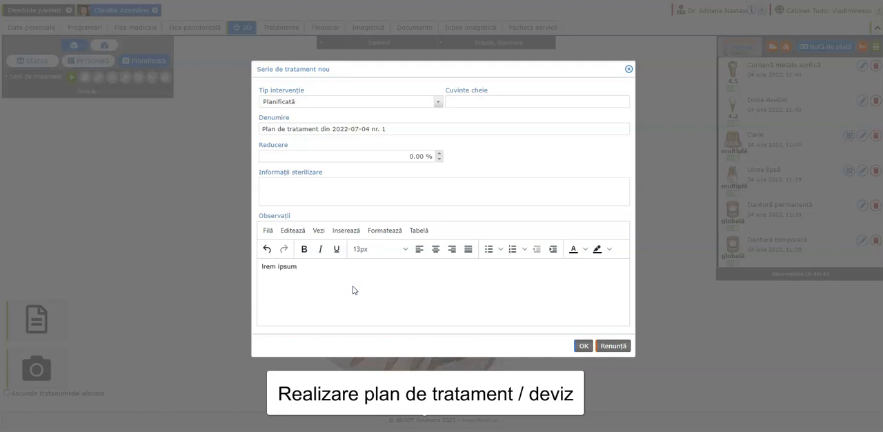
pyautogui.click(583, 346)
pyautogui.moveTo(214, 209); pyautogui.dragTo(191, 184)
pyautogui.moveTo(558, 292); pyautogui.dragTo(487, 289)
pyautogui.scroll(-2, 486, 290)
pyautogui.moveTo(353, 282); pyautogui.dragTo(416, 285)
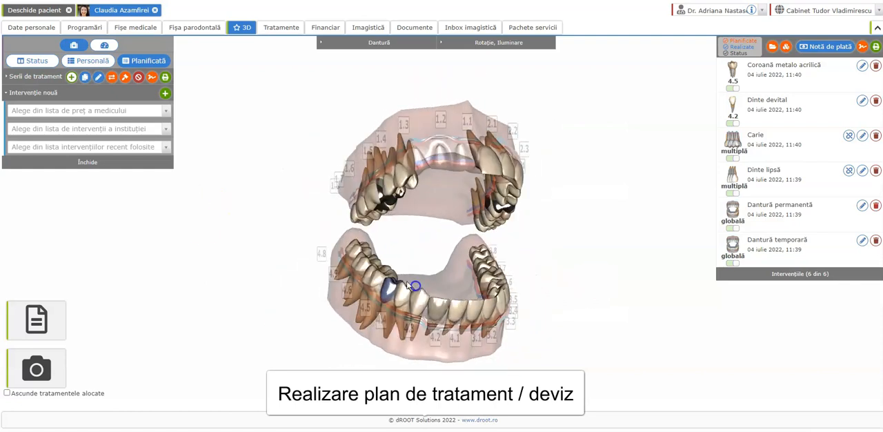
# Add the planned intervention Consultație si instructaj igienă from the doctor's price list and save it
pyautogui.click(82, 114)
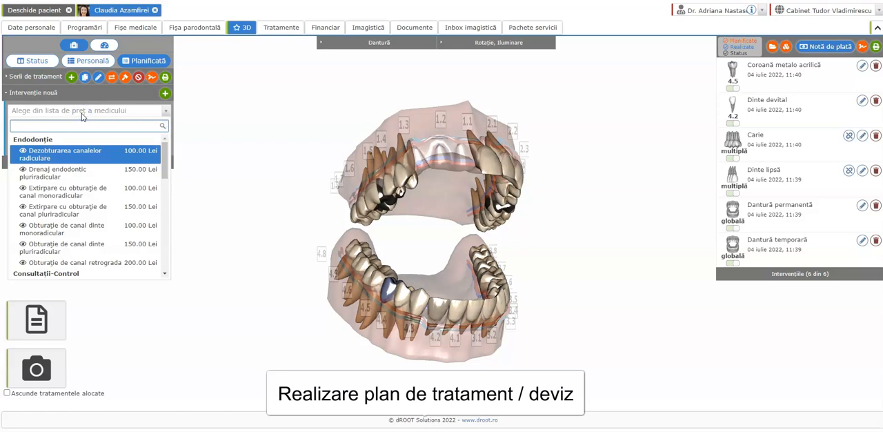
pyautogui.write('d')
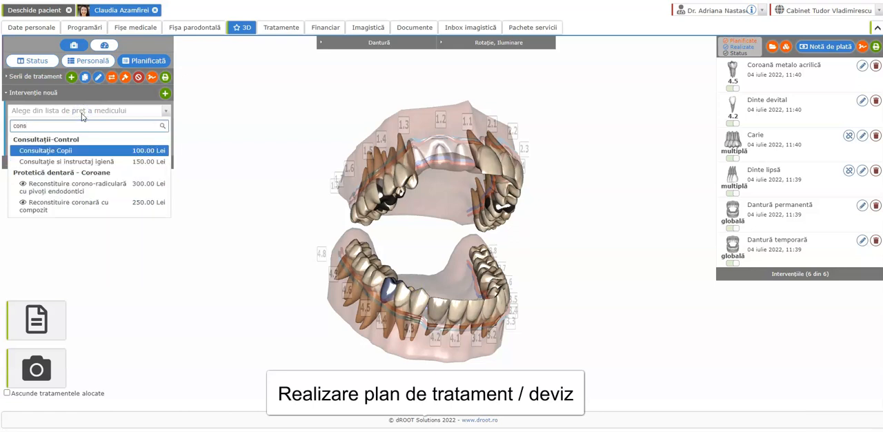
pyautogui.click(75, 161)
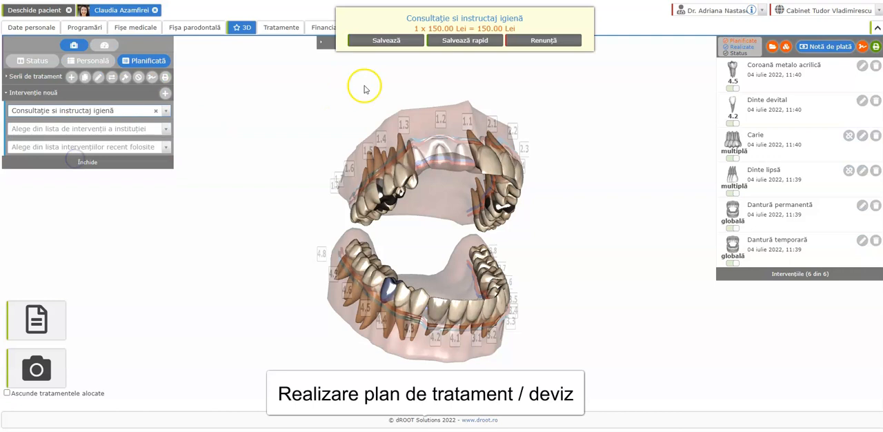
pyautogui.click(455, 40)
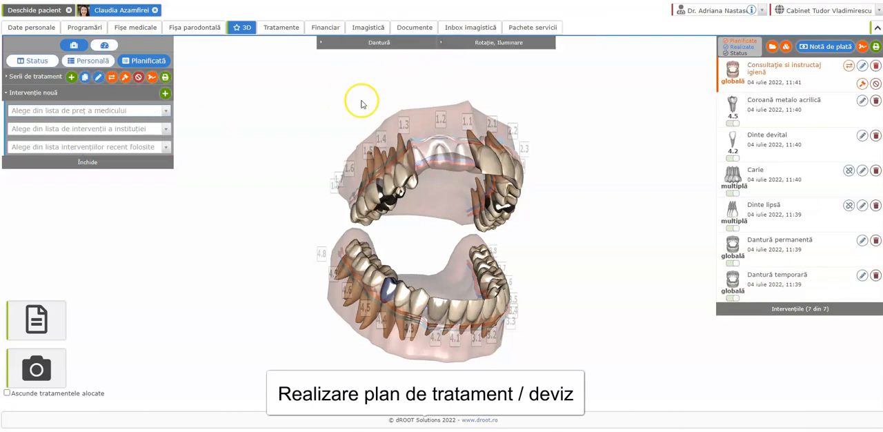
pyautogui.click(90, 111)
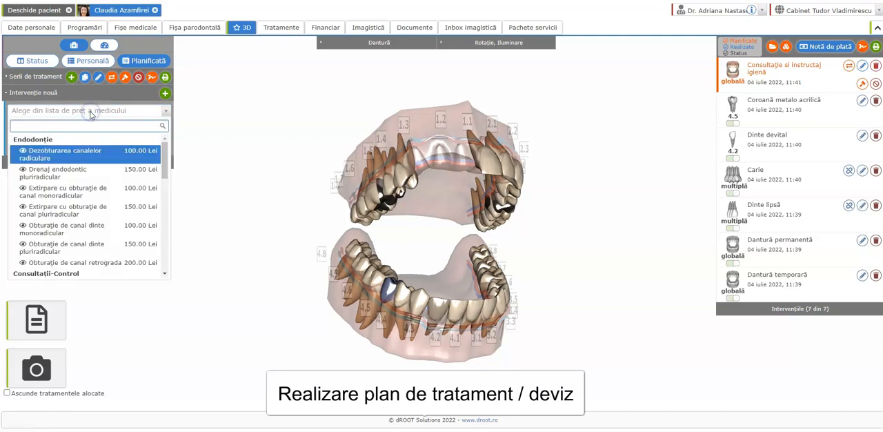
pyautogui.write('abla')
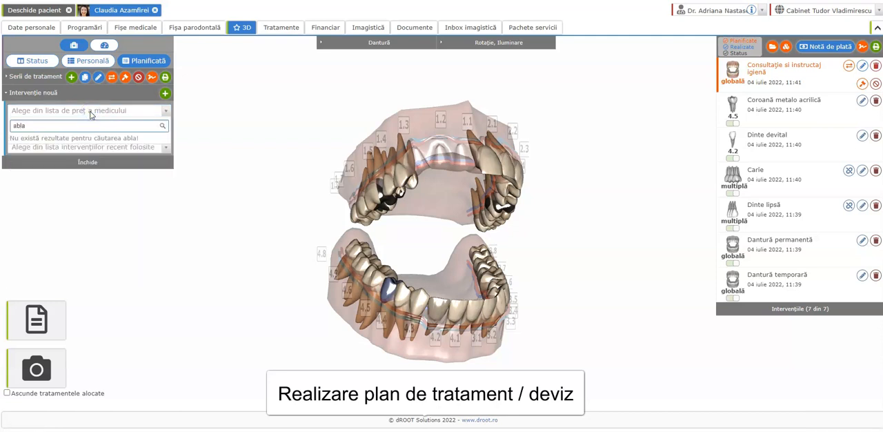
pyautogui.click(240, 114)
# Plan 122 - Ablatie lucrare dentara from the institution's list on tooth 4.5 at a price of 50 Lei and save it
pyautogui.click(91, 130)
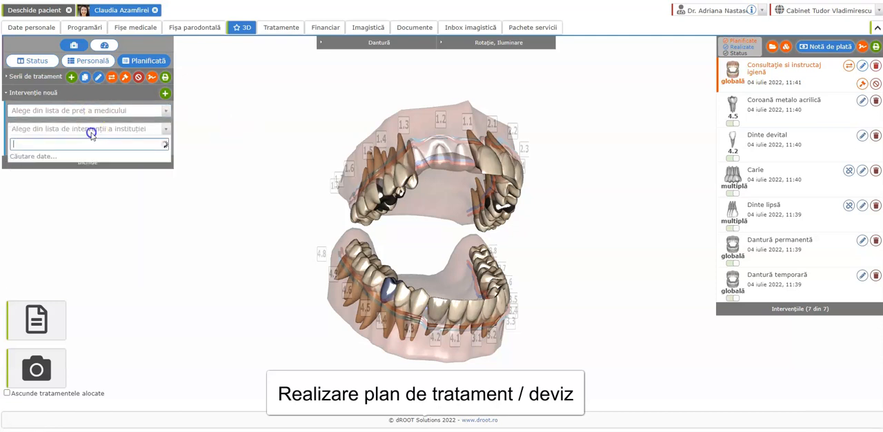
pyautogui.write('abla')
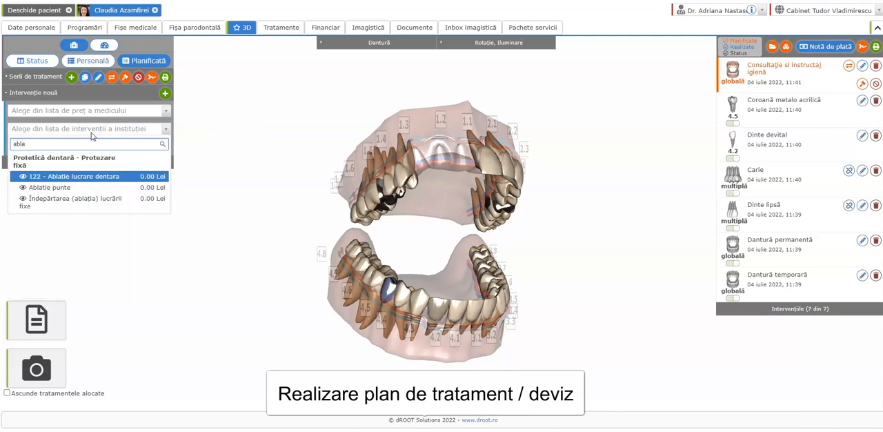
pyautogui.click(79, 174)
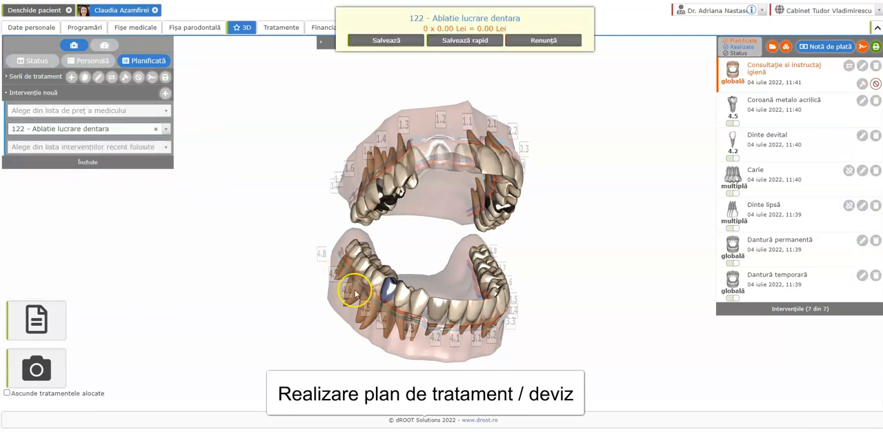
pyautogui.moveTo(336, 309); pyautogui.dragTo(439, 312)
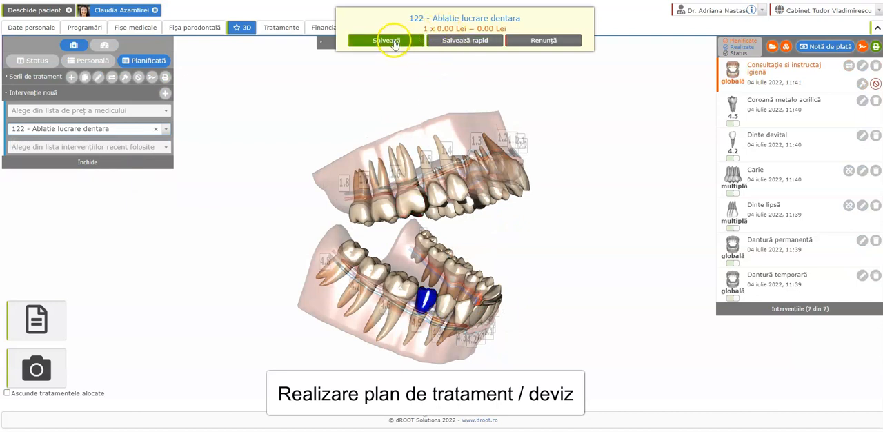
pyautogui.click(386, 40)
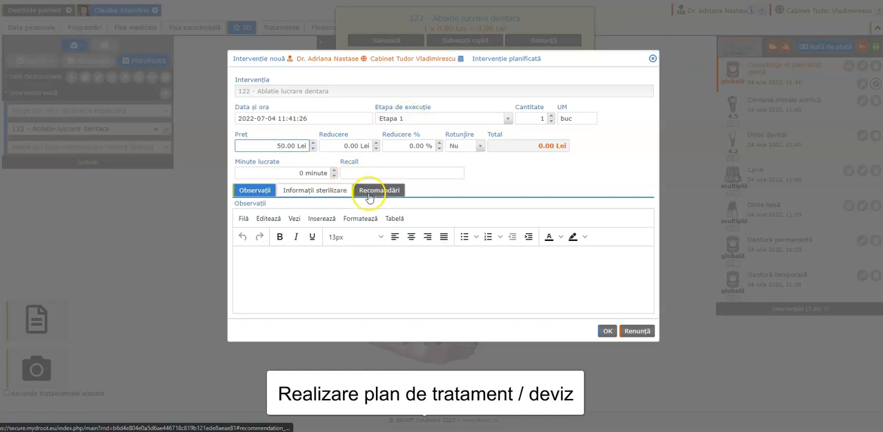
pyautogui.click(607, 332)
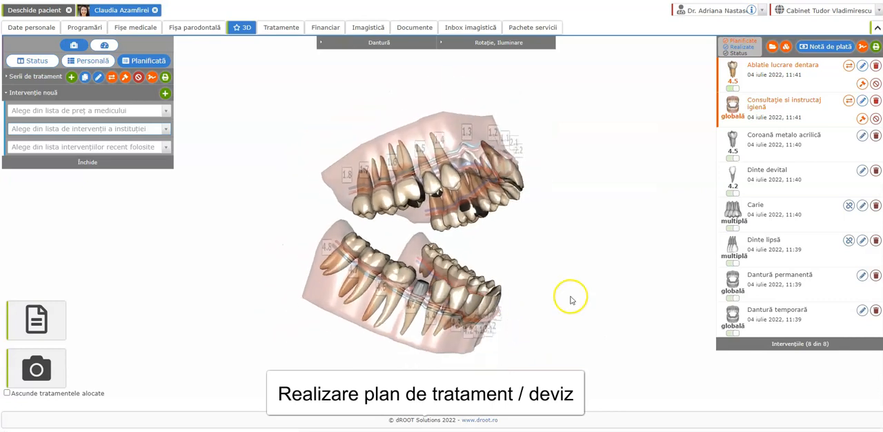
# Plan Drenaj endodontic pluriradicular from the doctor's price list on tooth 4.6 and save it
pyautogui.click(44, 113)
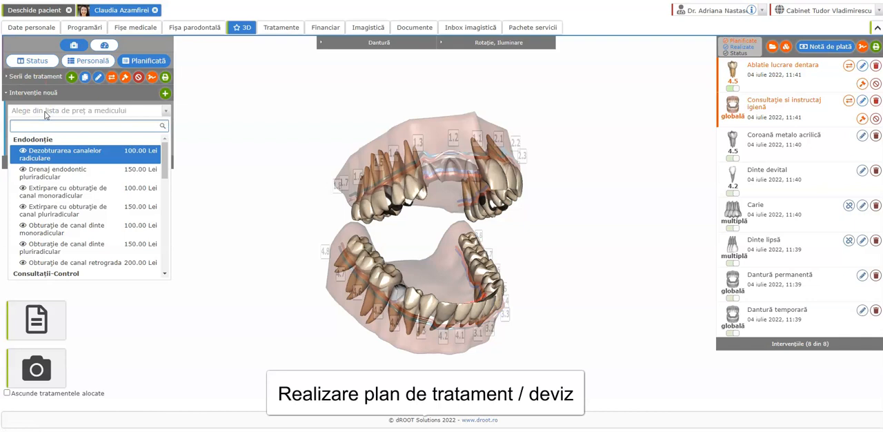
pyautogui.click(67, 177)
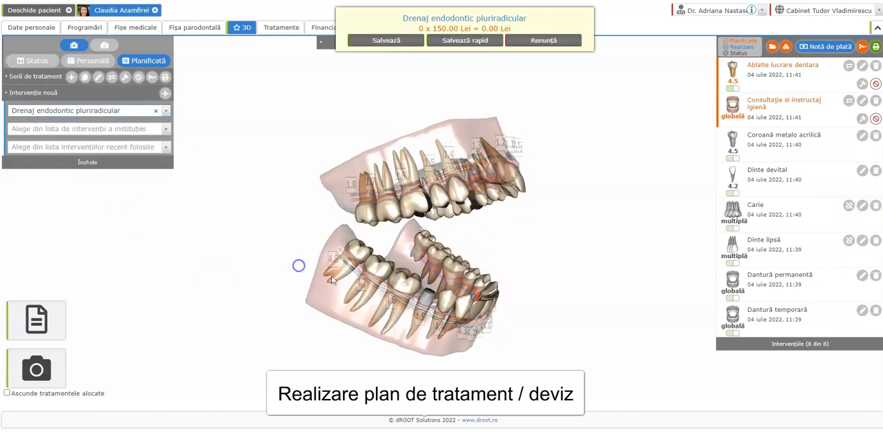
pyautogui.click(455, 40)
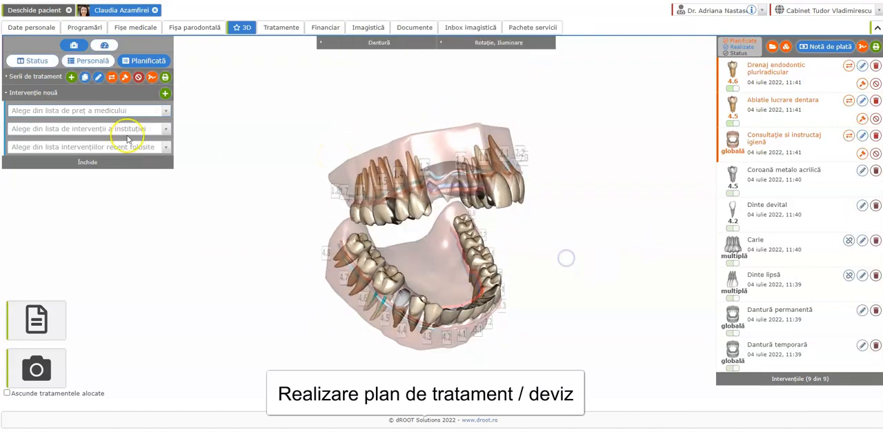
# Plan Șlefuire dinte from the institution's list on the two upper teeth flanking the front gap, priced at 30 Lei each, and save it
pyautogui.click(93, 128)
pyautogui.write('si')
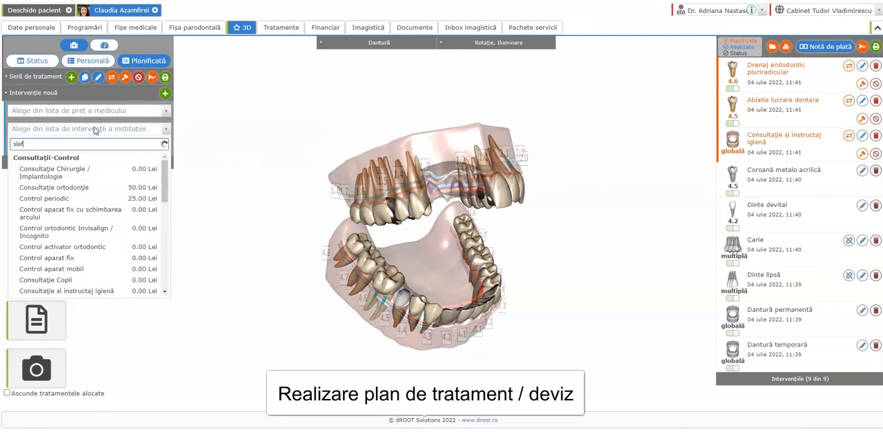
pyautogui.write('ef')
pyautogui.click(69, 169)
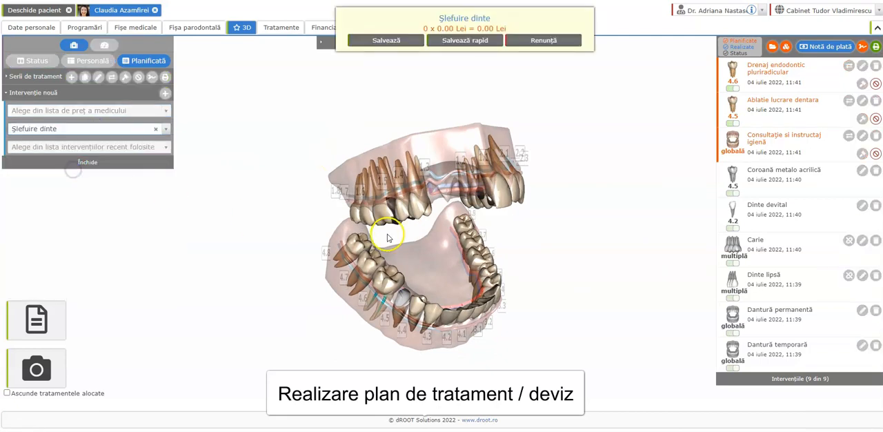
pyautogui.click(418, 201)
pyautogui.click(442, 202)
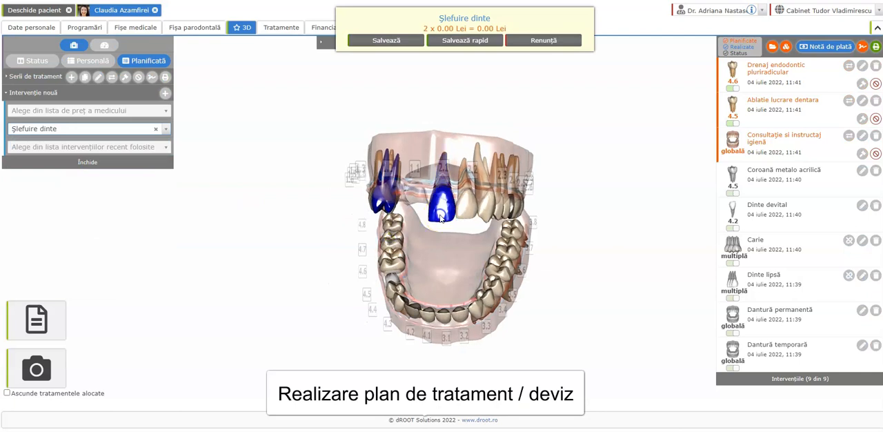
pyautogui.click(376, 40)
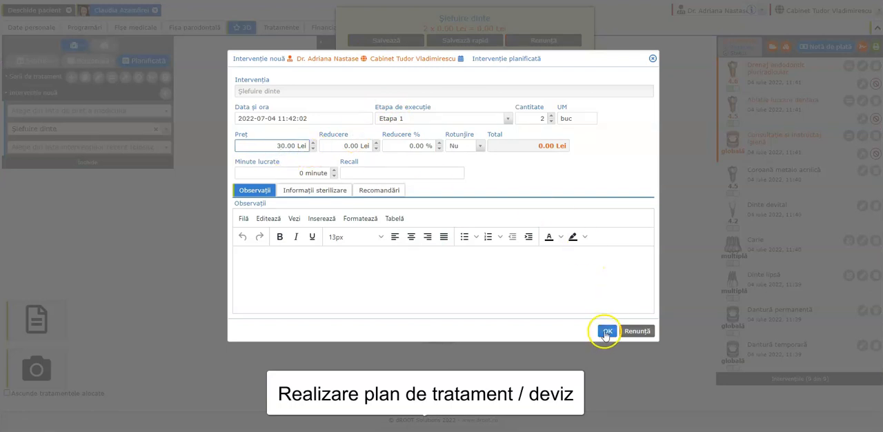
pyautogui.click(584, 194)
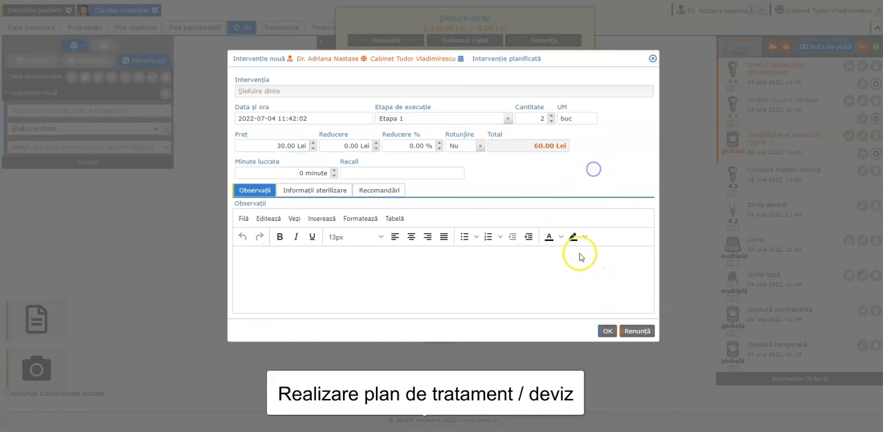
pyautogui.click(606, 331)
# Plan Coroană metalo-ceramică total fizionomică from the doctor's price list on tooth 4.5 and save it
pyautogui.moveTo(278, 311); pyautogui.dragTo(383, 287)
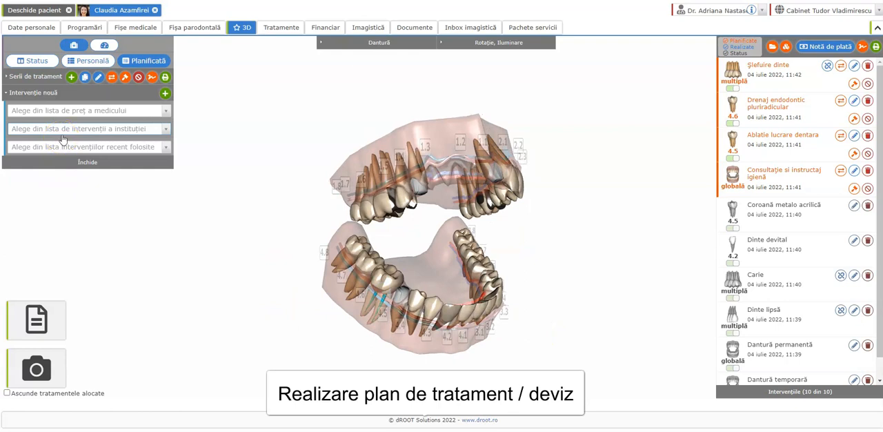
pyautogui.click(84, 110)
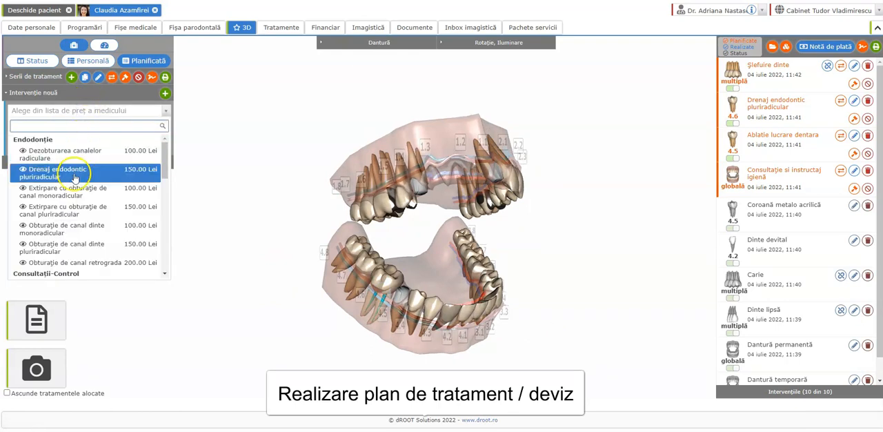
pyautogui.scroll(-5, 72, 186)
pyautogui.scroll(-5, 73, 187)
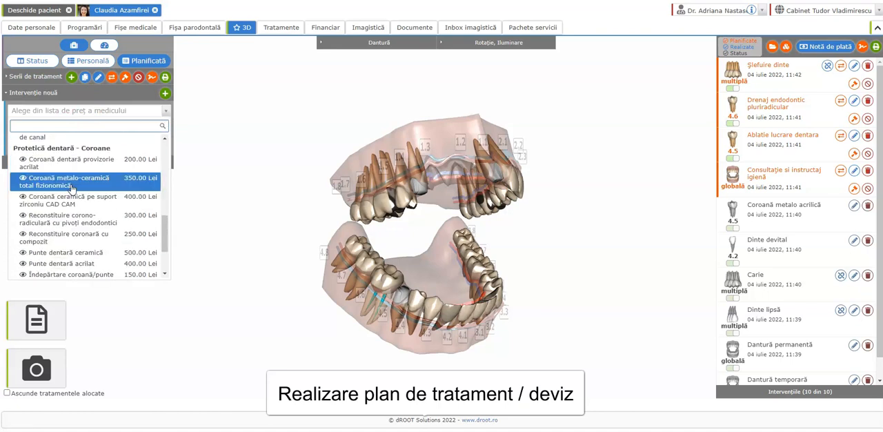
pyautogui.click(71, 183)
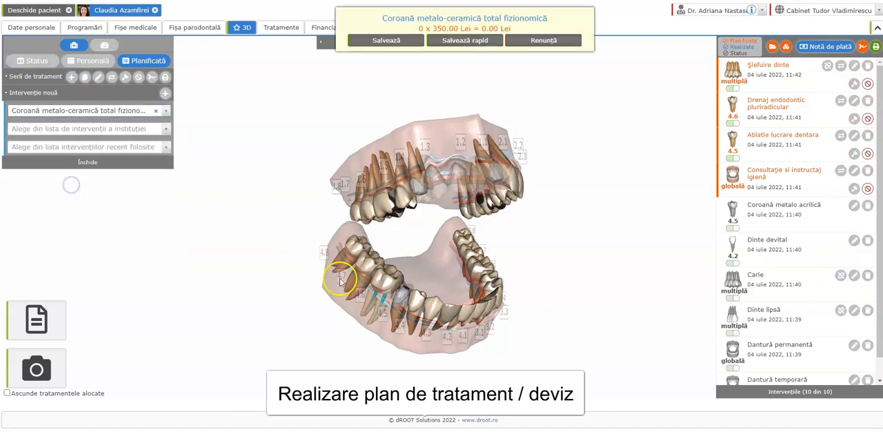
pyautogui.click(453, 40)
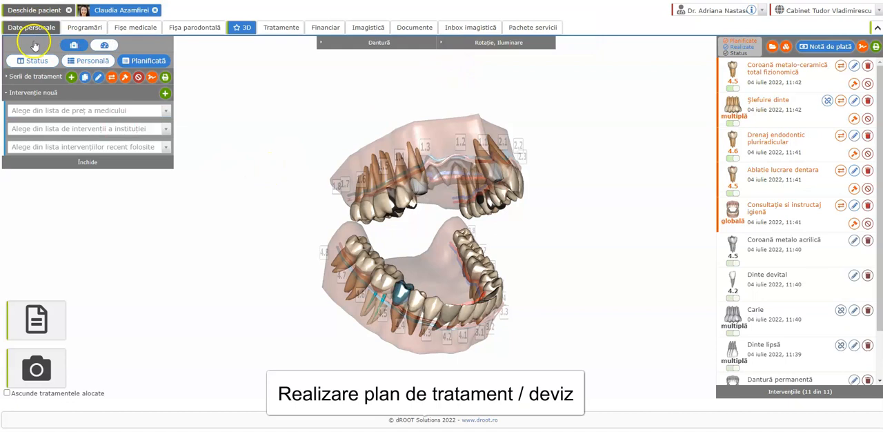
# Plan Implant dentar Alpha Bio from the doctor's price list on the missing teeth 1.2 and 1.1 and save it
pyautogui.click(71, 111)
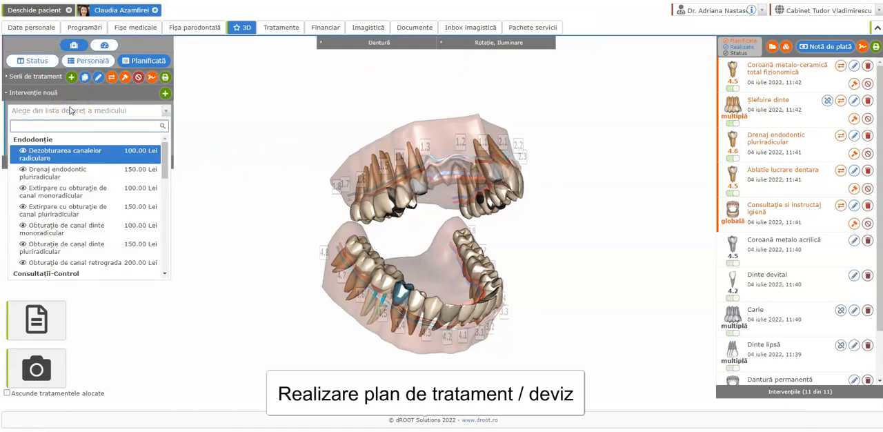
pyautogui.write('impl')
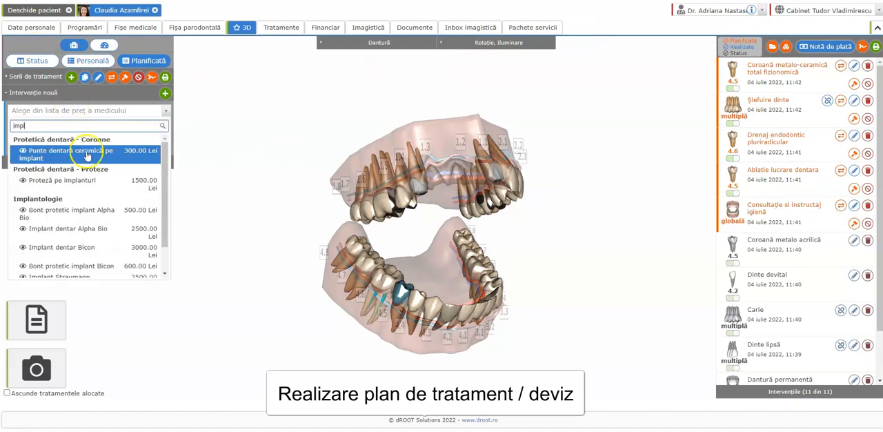
pyautogui.click(81, 231)
pyautogui.click(469, 148)
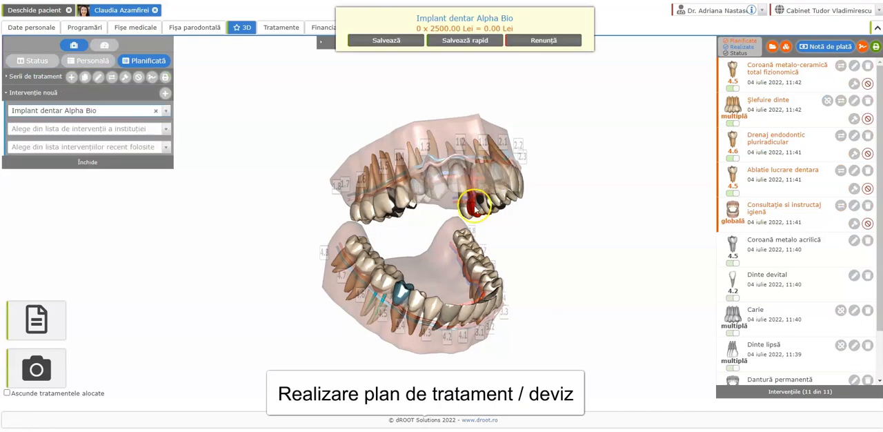
pyautogui.click(433, 190)
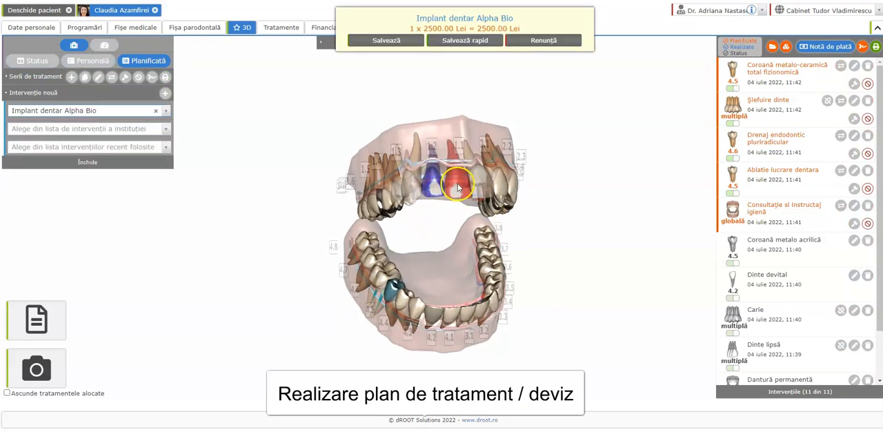
pyautogui.click(457, 186)
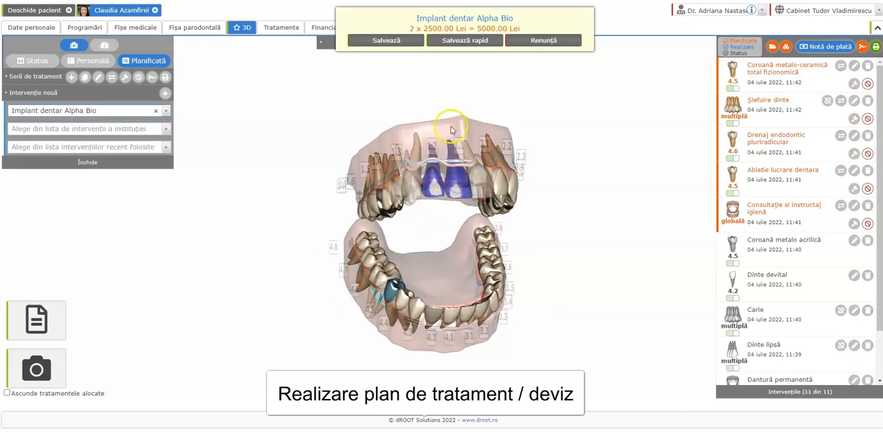
pyautogui.click(455, 40)
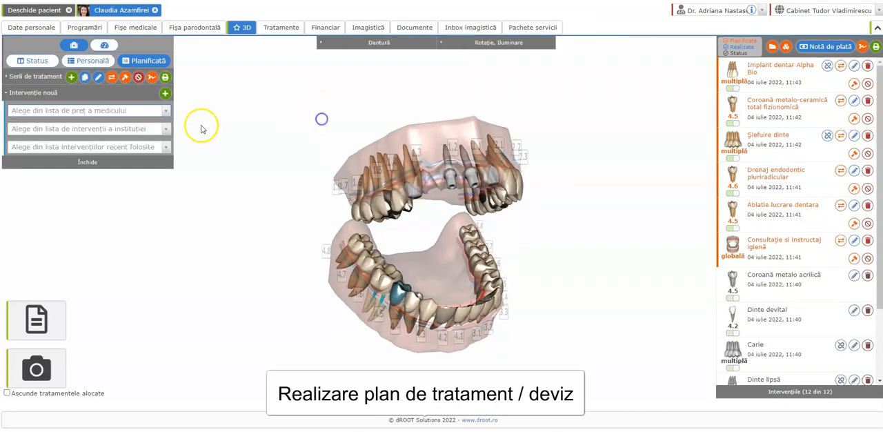
# Plan Bont protetic implant Alpha Bio from the doctor's price list on the implants at teeth 1.2 and 1.1 and save it
pyautogui.click(144, 129)
pyautogui.click(145, 112)
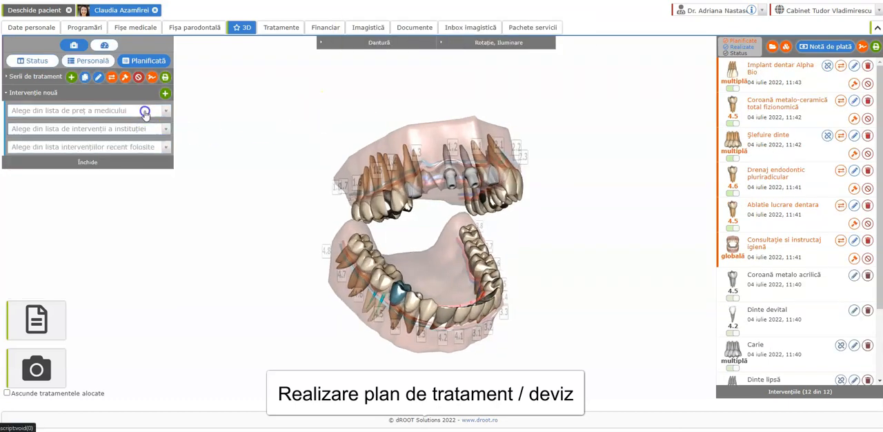
pyautogui.write('bon')
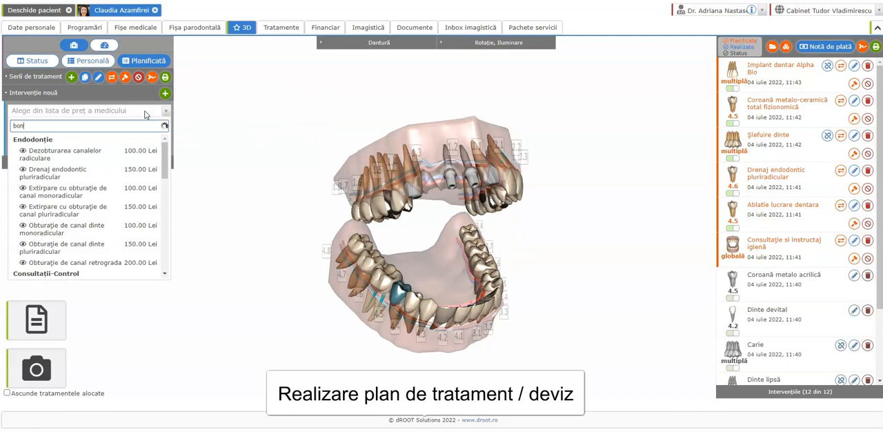
pyautogui.click(100, 147)
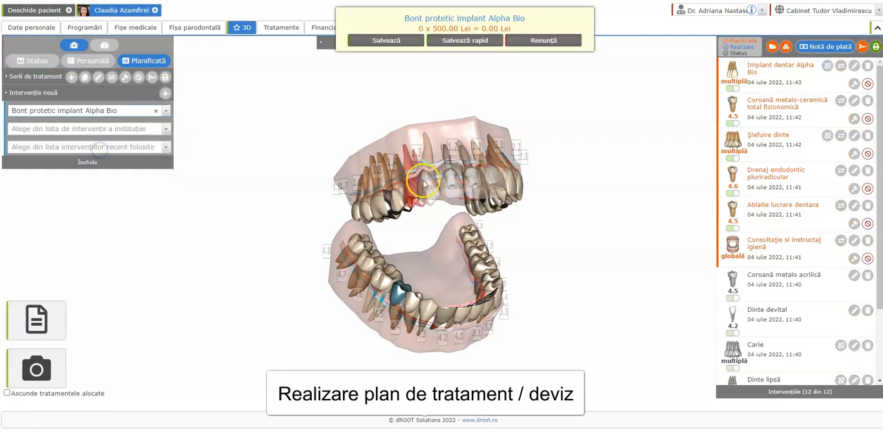
pyautogui.click(452, 175)
pyautogui.click(473, 177)
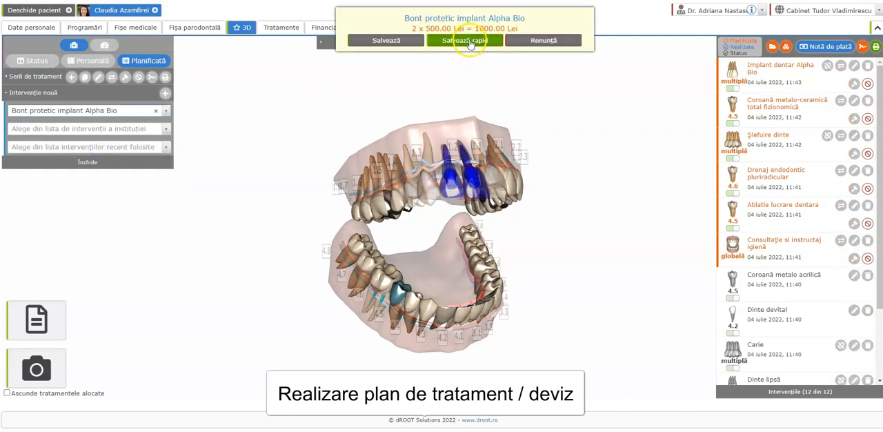
pyautogui.click(468, 41)
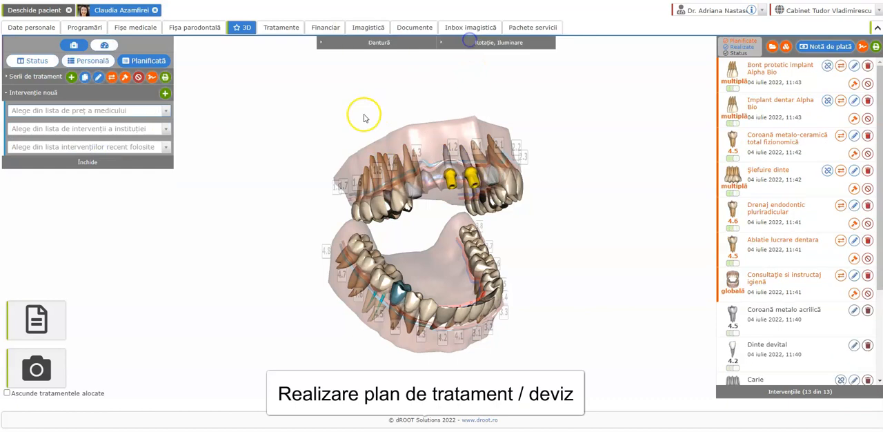
# Plan Punte dentară ceramică from the doctor's price list across teeth 1.4 to 2.1 and save it
pyautogui.click(109, 115)
pyautogui.write('pun')
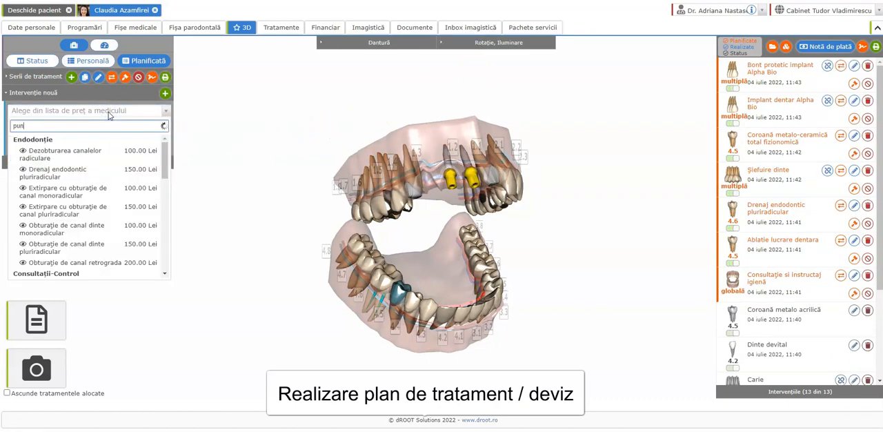
pyautogui.write(' cer')
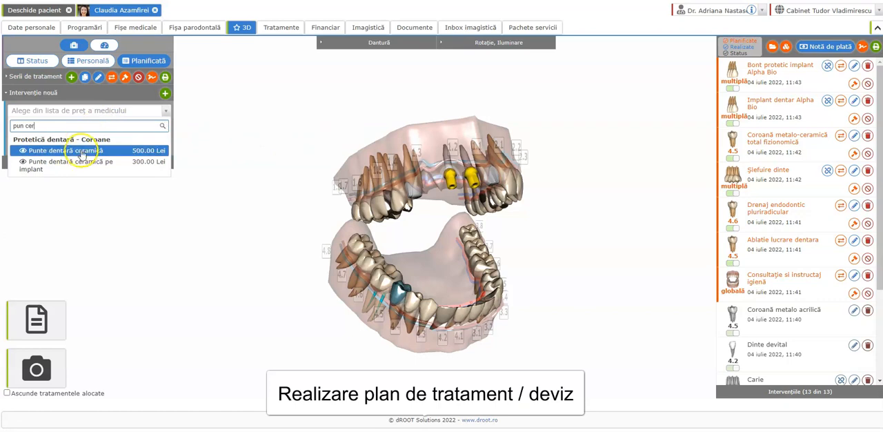
pyautogui.click(81, 151)
pyautogui.click(416, 196)
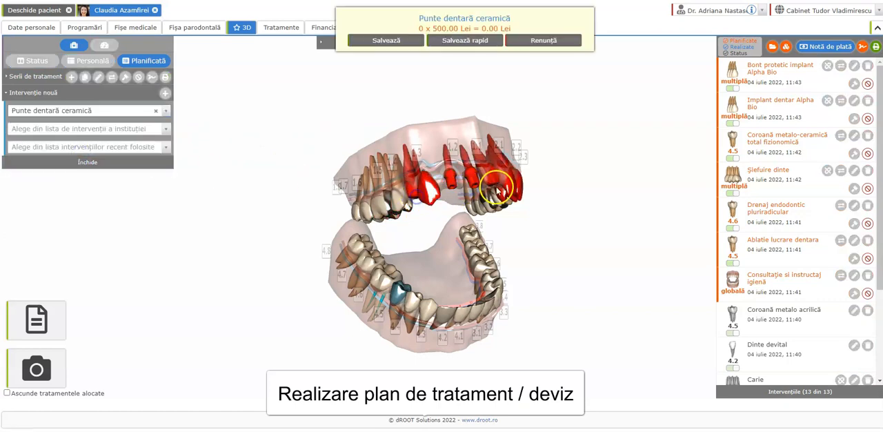
pyautogui.click(494, 189)
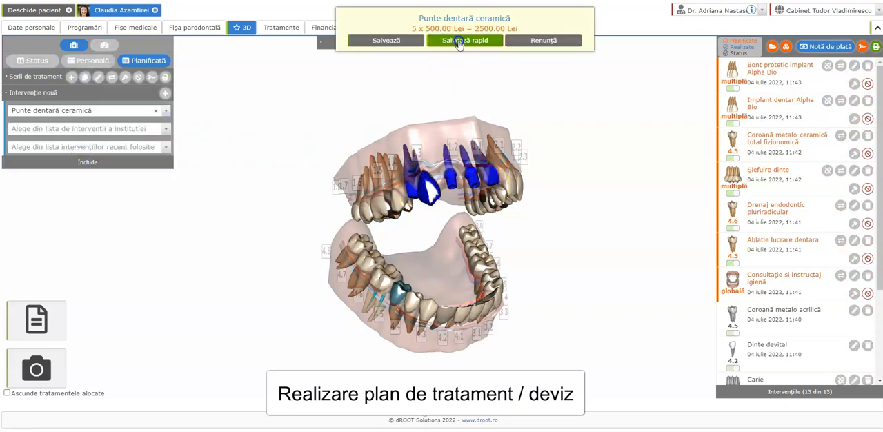
pyautogui.click(458, 41)
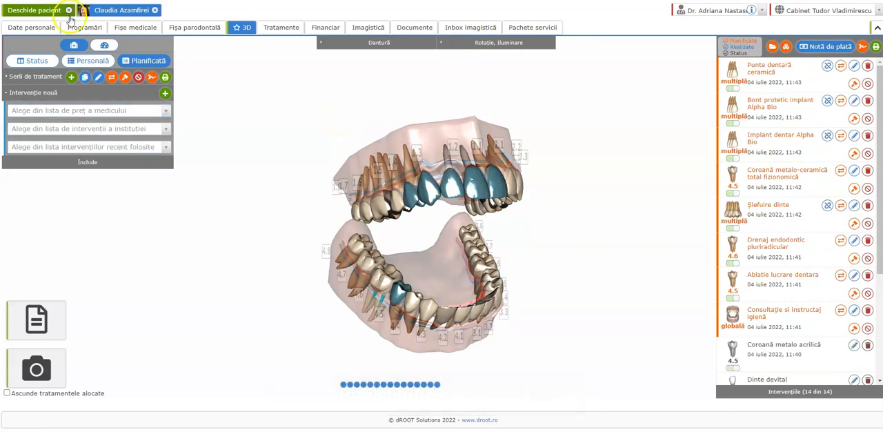
# Open the treatment series' details at the overall discount value and accept them
pyautogui.click(98, 78)
pyautogui.click(372, 158)
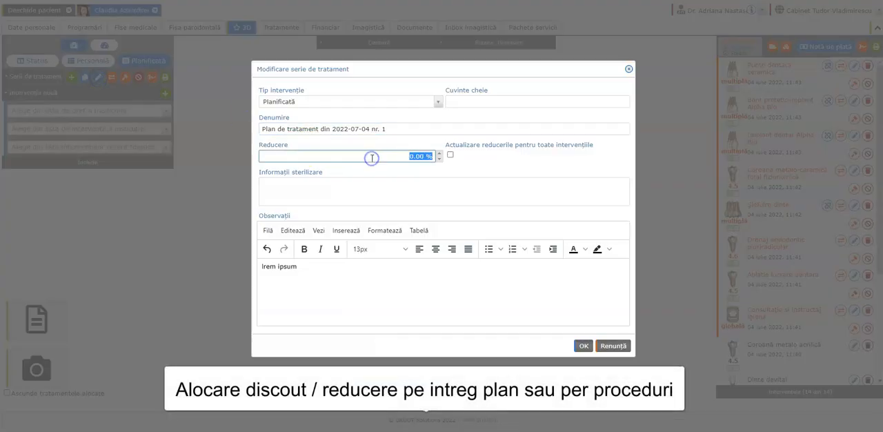
pyautogui.click(583, 345)
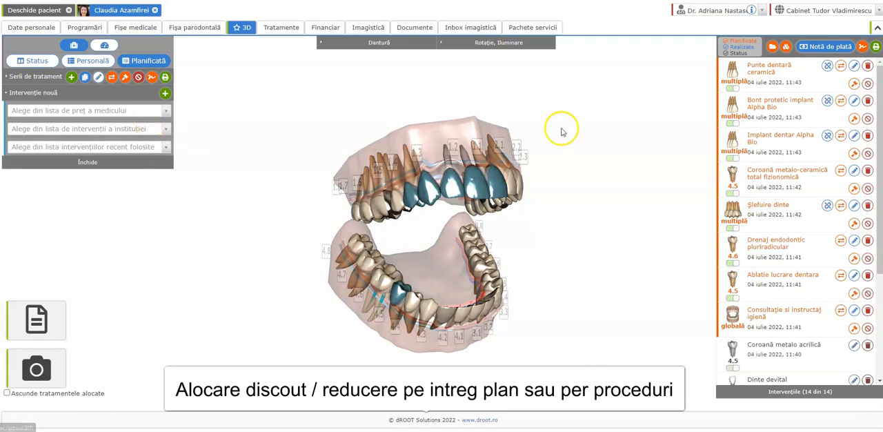
# Apply a 5% discount to the planned Implant dentar Alpha Bio intervention and save it
pyautogui.moveTo(717, 182)
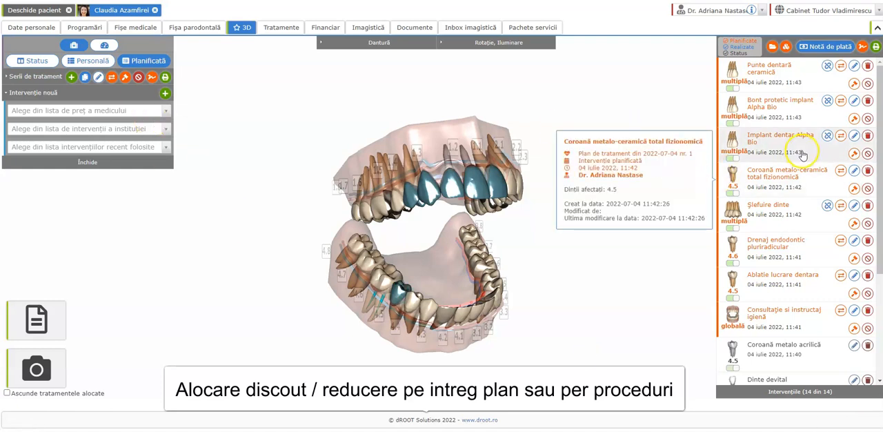
pyautogui.moveTo(858, 138)
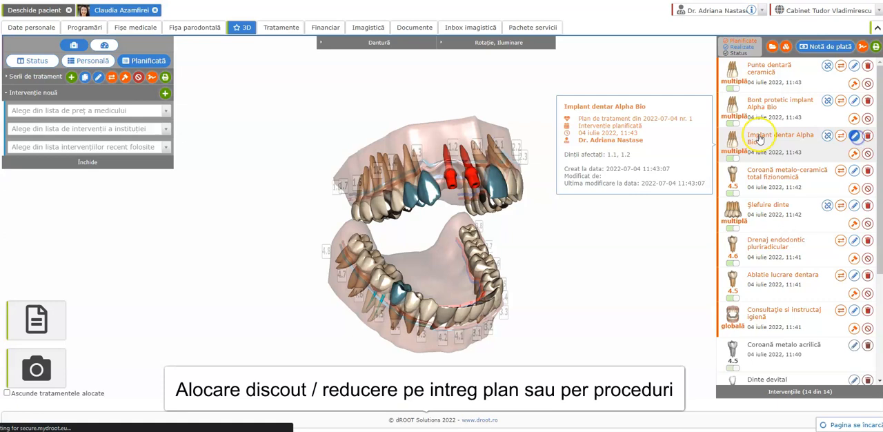
pyautogui.click(854, 136)
pyautogui.click(343, 148)
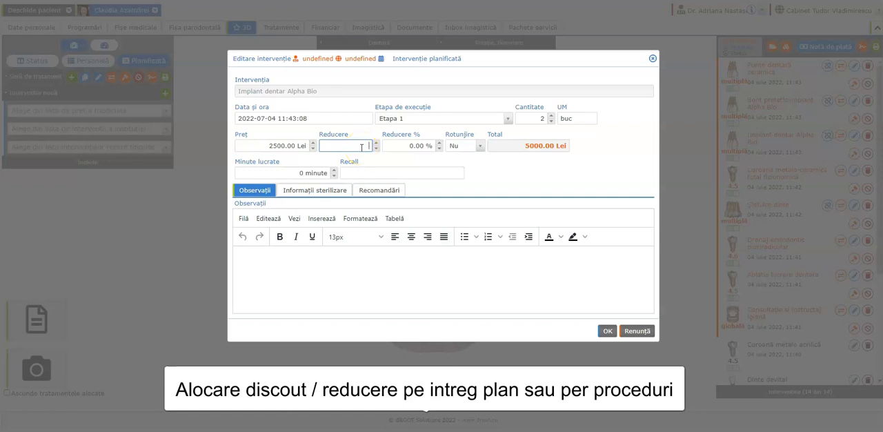
pyautogui.click(408, 147)
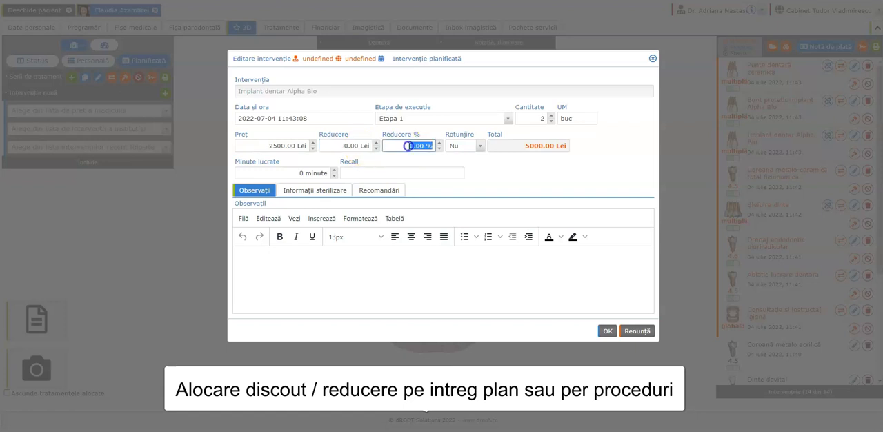
pyautogui.click(520, 179)
pyautogui.click(607, 332)
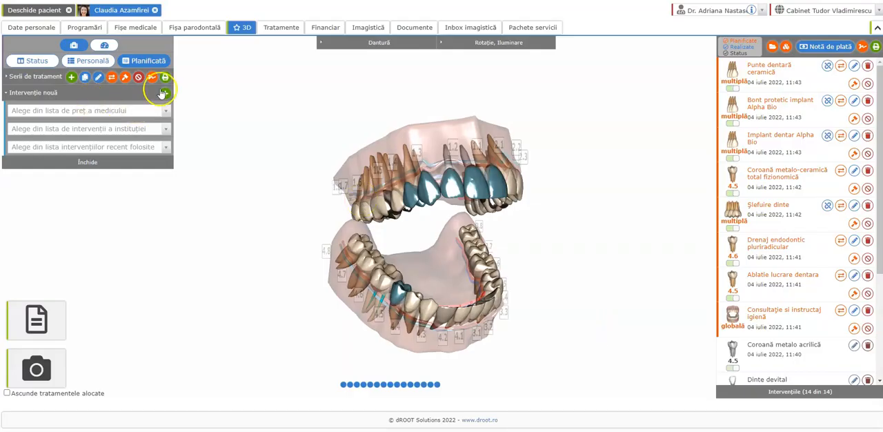
# Preview the printable treatment plan, check the implant discount and the signature section, and close the preview
pyautogui.click(165, 78)
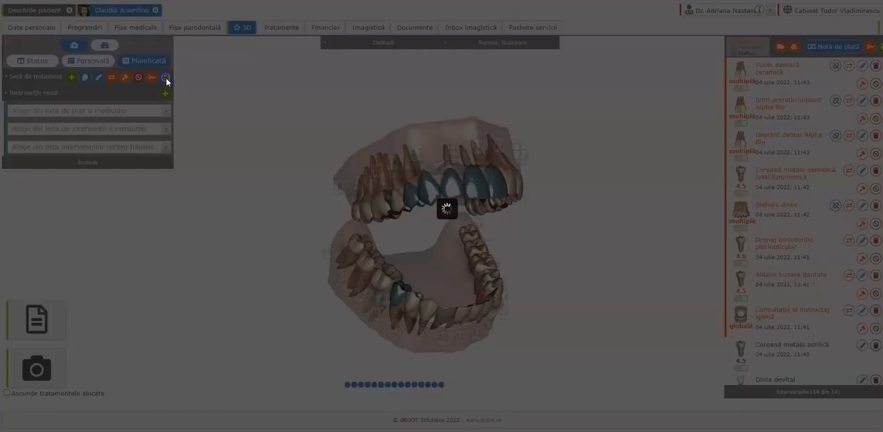
pyautogui.scroll(-1, 345, 153)
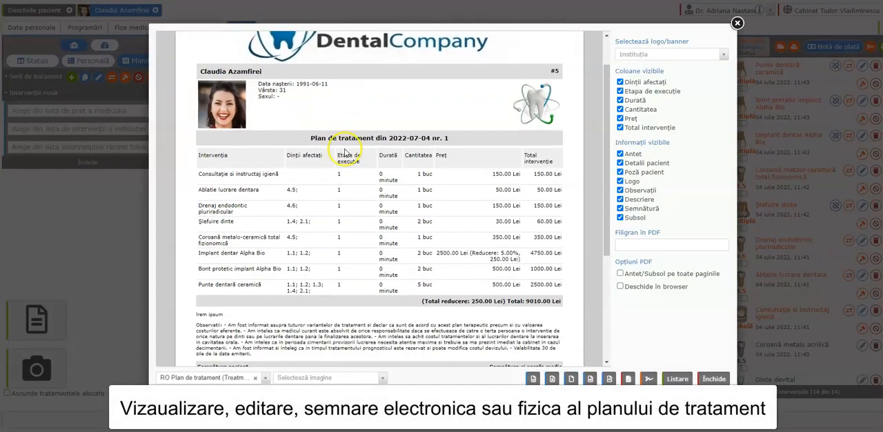
pyautogui.moveTo(489, 255); pyautogui.dragTo(519, 254)
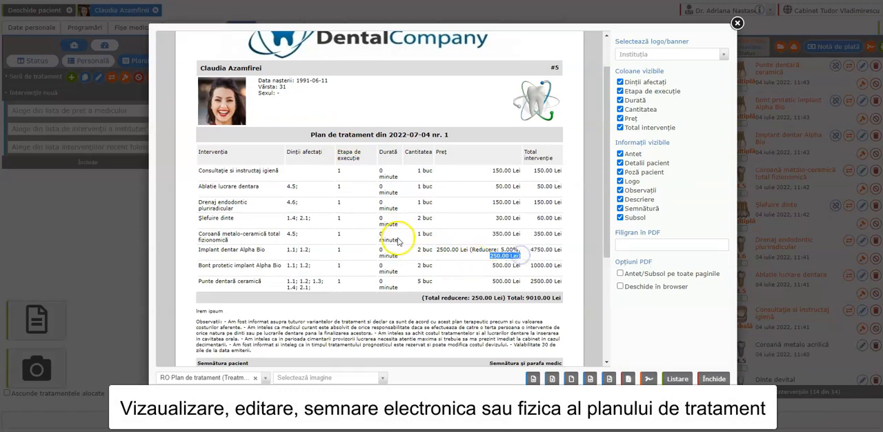
pyautogui.scroll(-2, 399, 238)
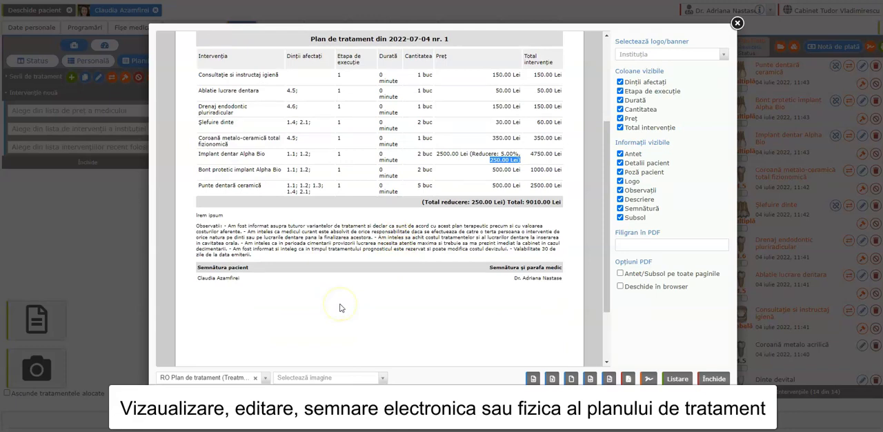
pyautogui.click(714, 379)
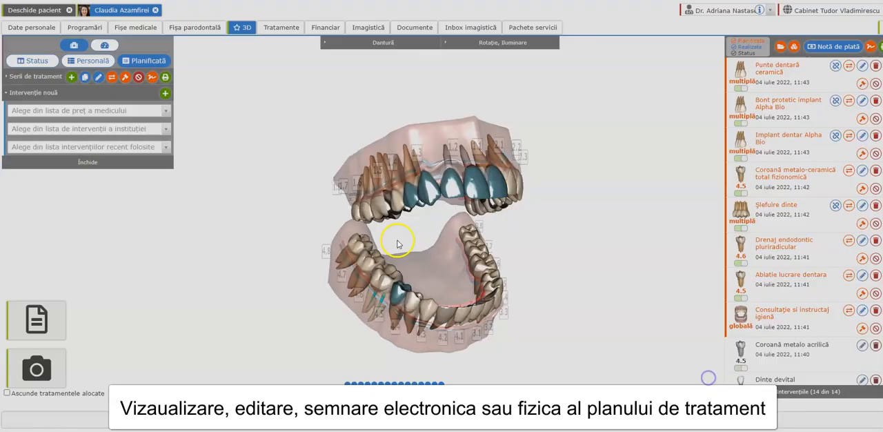
# Capture the 3D denture with the planned work as an image, crop it and save it
pyautogui.click(35, 371)
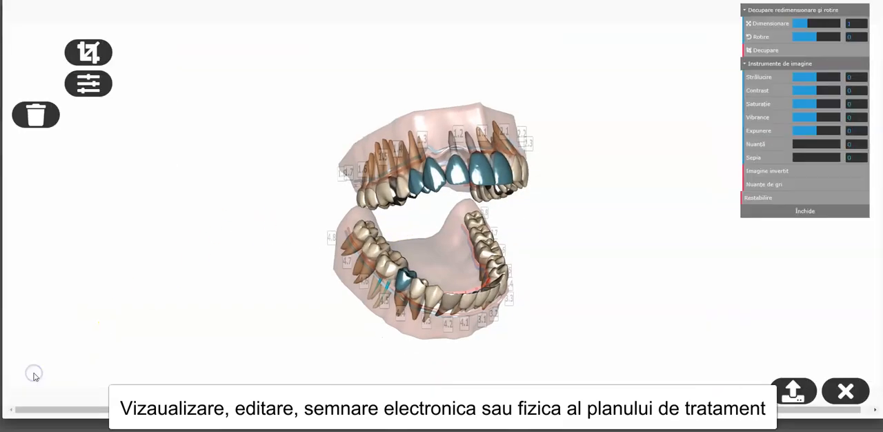
pyautogui.click(69, 52)
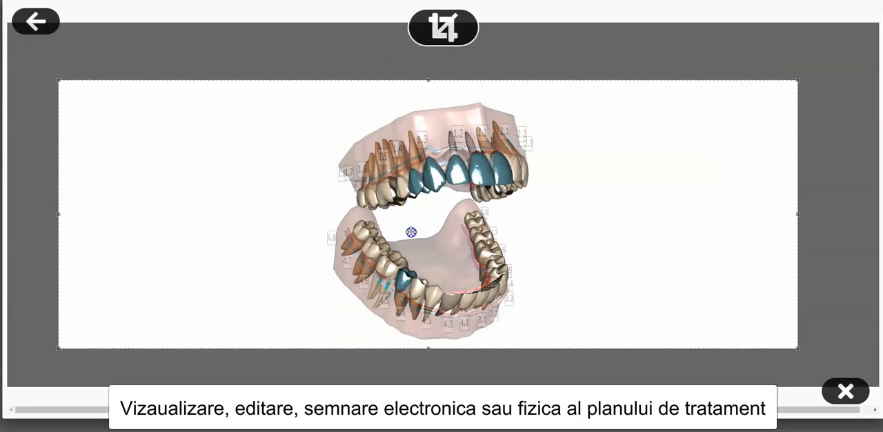
pyautogui.click(443, 28)
pyautogui.click(789, 386)
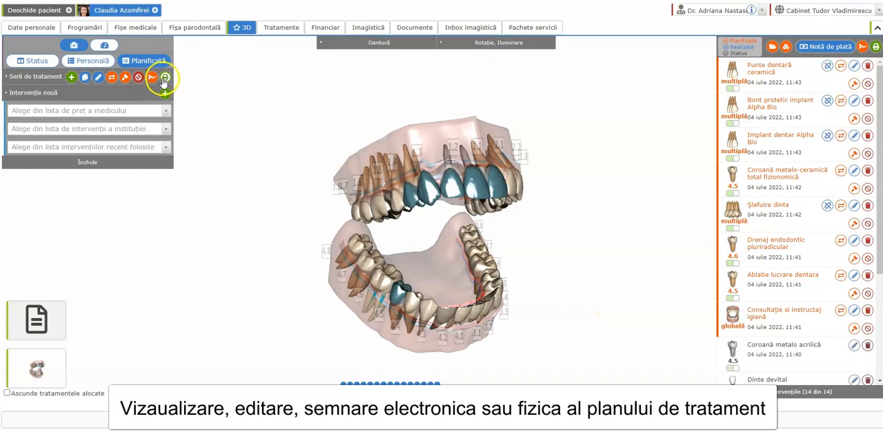
# Insert the captured denture image into the printable treatment plan and review the document
pyautogui.click(164, 78)
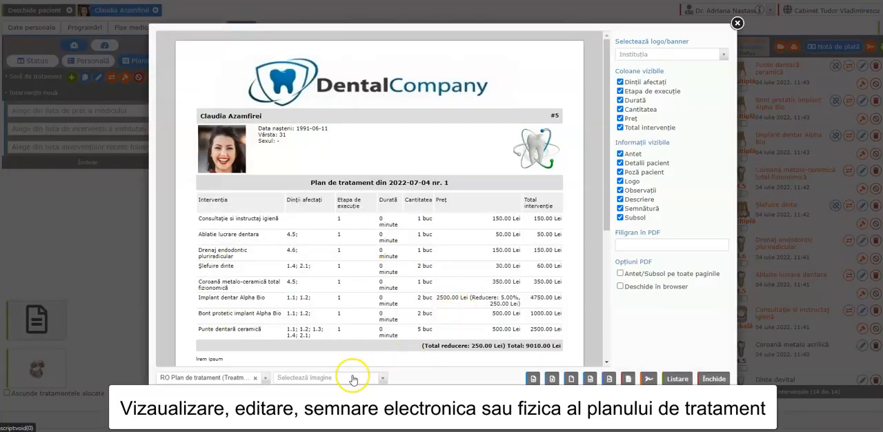
pyautogui.click(352, 377)
pyautogui.click(297, 331)
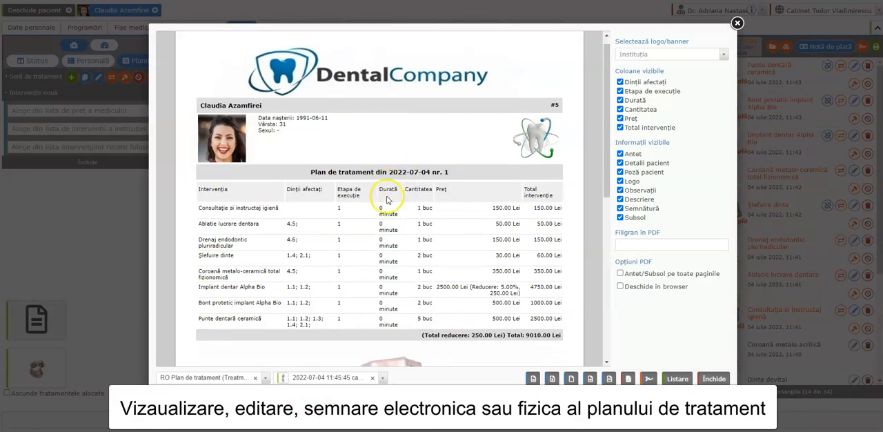
pyautogui.scroll(-3, 383, 204)
pyautogui.scroll(-3, 384, 202)
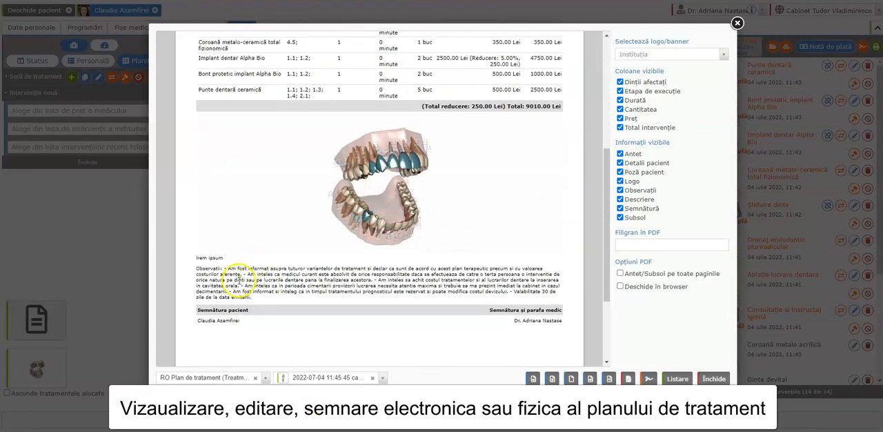
pyautogui.scroll(3, 411, 207)
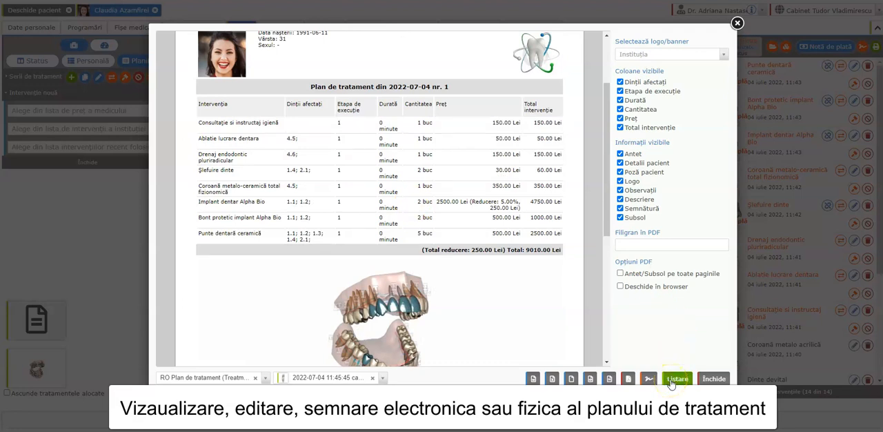
# Sign the treatment plan electronically beside the denture image, decline another signature, and open the signed document
pyautogui.click(649, 381)
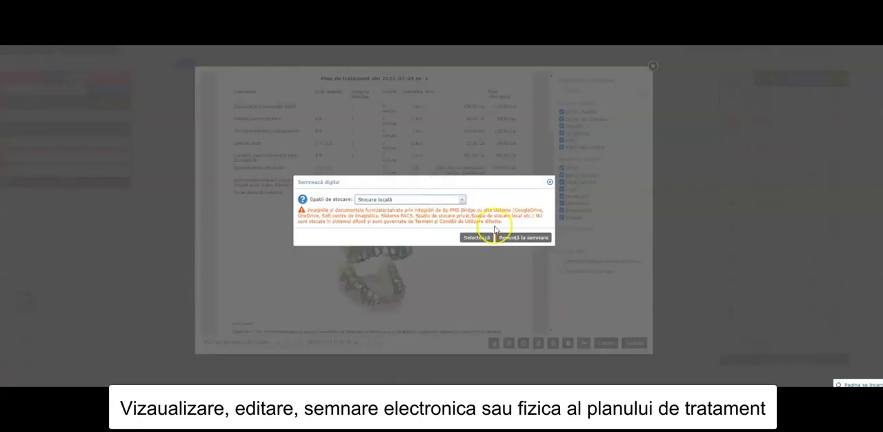
pyautogui.click(483, 239)
pyautogui.click(416, 160)
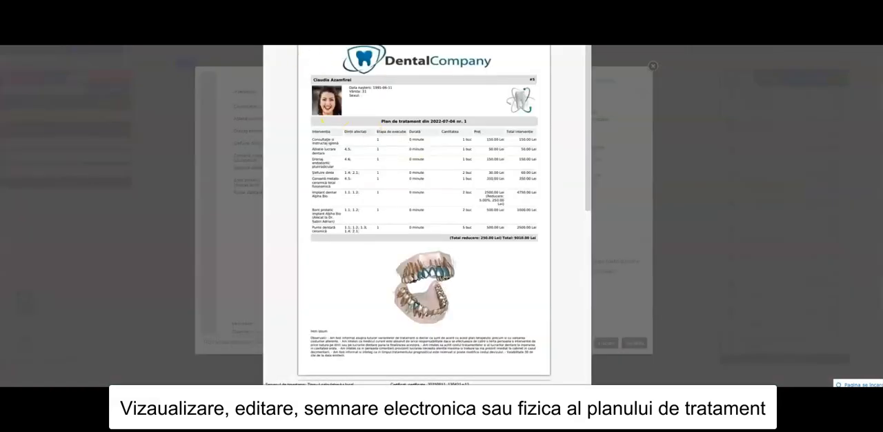
pyautogui.click(338, 65)
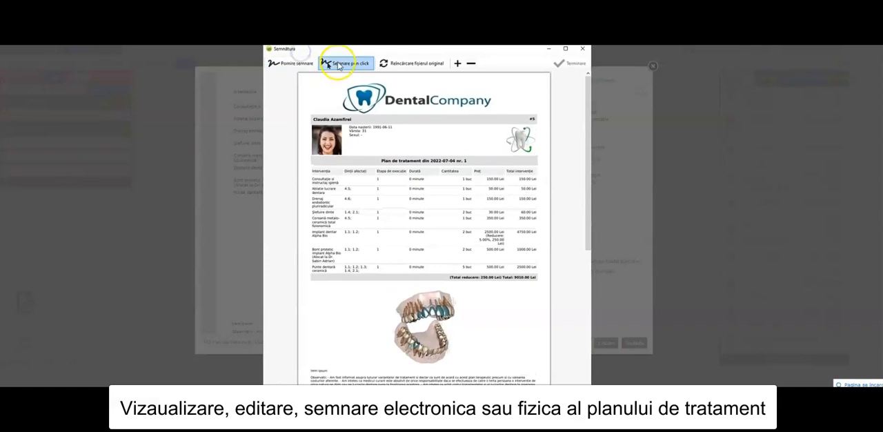
pyautogui.click(495, 319)
pyautogui.click(369, 254)
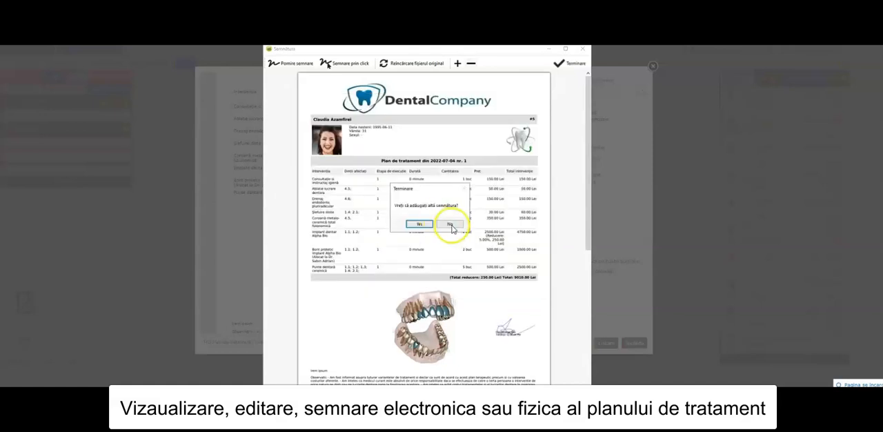
pyautogui.click(451, 225)
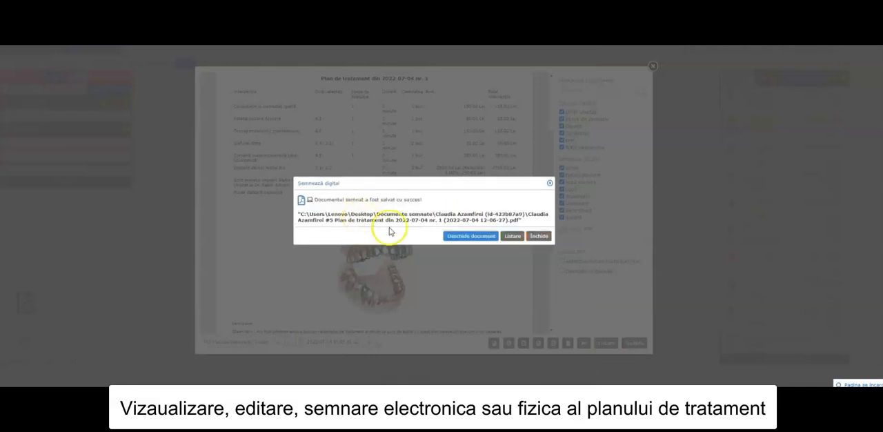
pyautogui.click(470, 236)
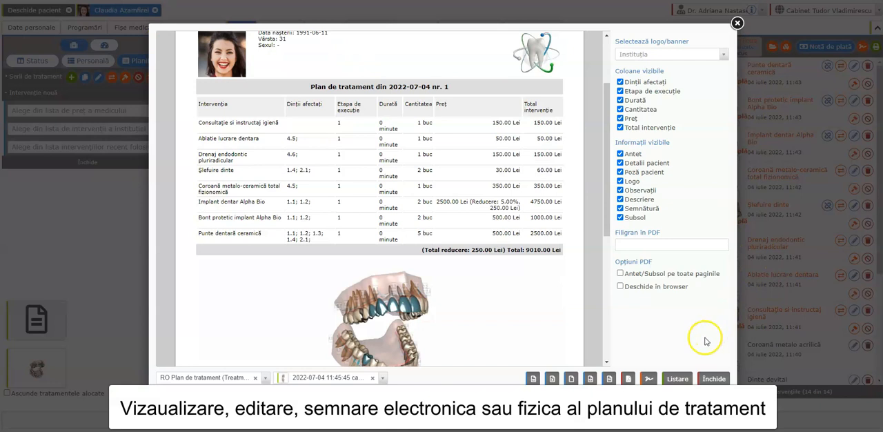
# Check the print preview of the signed treatment plan, cancel printing and close the document
pyautogui.click(677, 378)
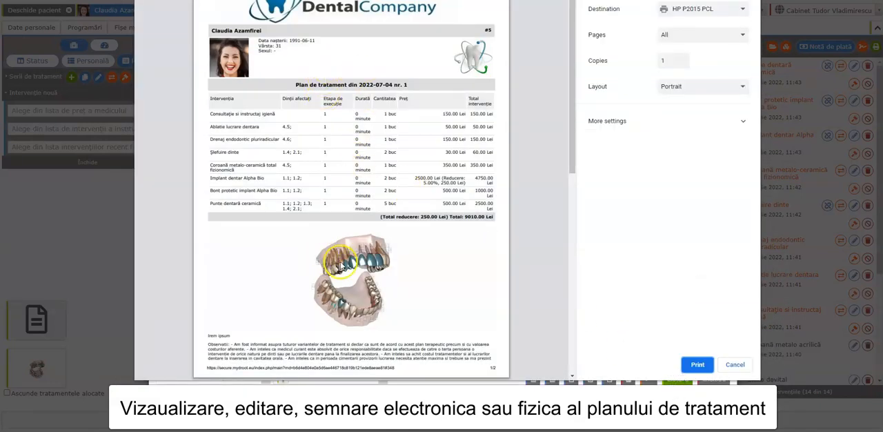
pyautogui.click(736, 366)
pyautogui.click(722, 382)
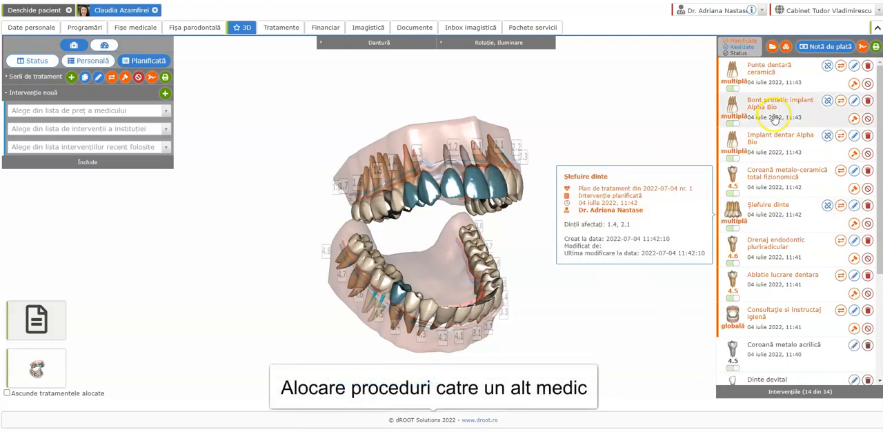
# Allocate the planned Bont protetic implant Alpha Bio intervention to another doctor at the Cabinet Tudor Vladimirescu work location
pyautogui.click(854, 120)
pyautogui.click(432, 196)
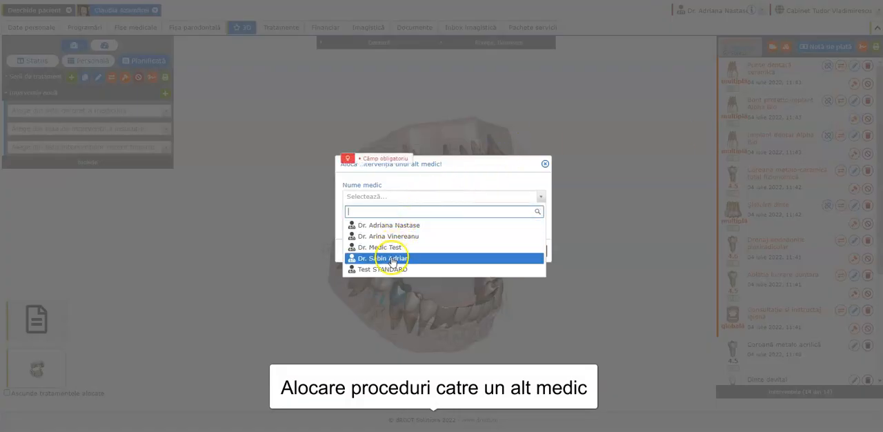
pyautogui.click(393, 258)
pyautogui.click(394, 226)
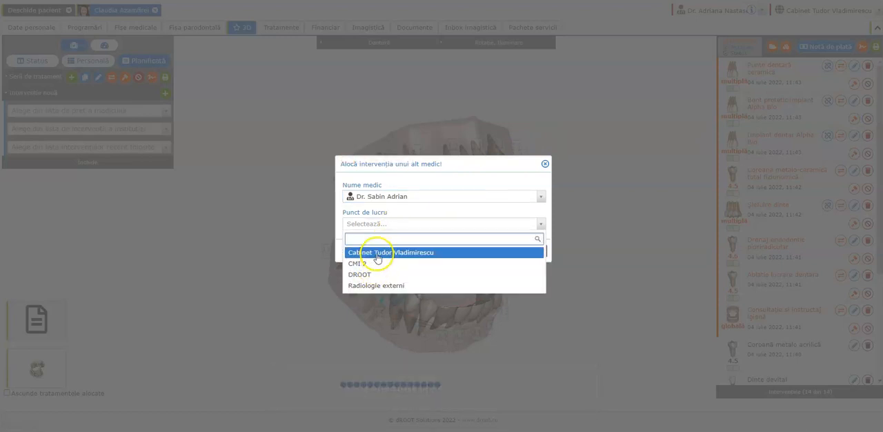
pyautogui.click(375, 252)
pyautogui.click(493, 251)
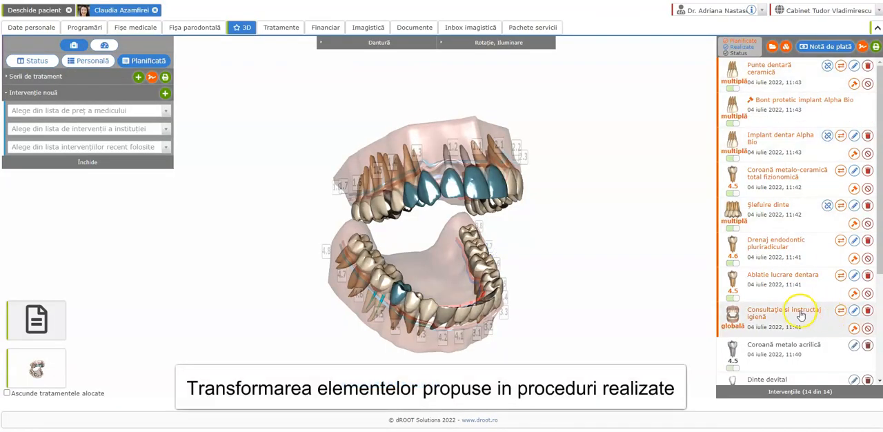
# Mark the hygiene consultation, Ablatie lucrare dentara (accepting partner Dentech) and Drenaj endodontic pluriradicular as performed
pyautogui.moveTo(804, 311)
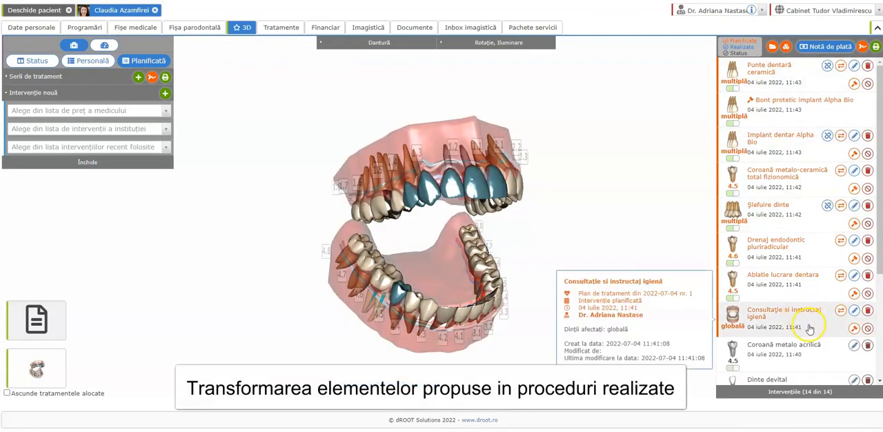
pyautogui.click(841, 312)
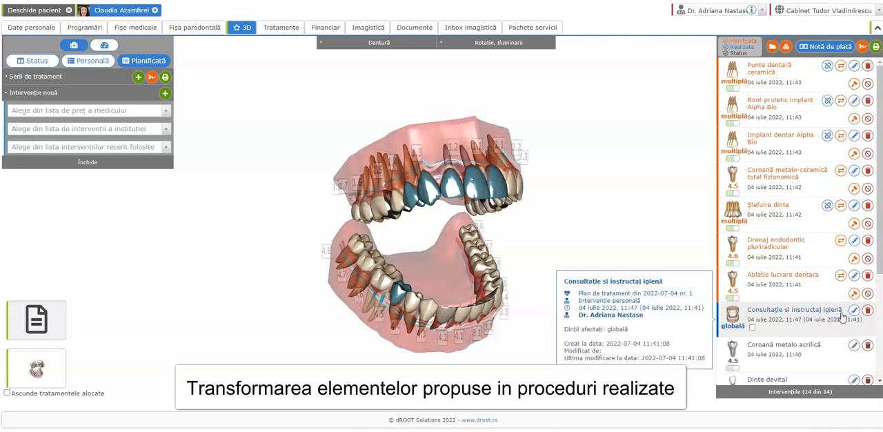
pyautogui.click(840, 276)
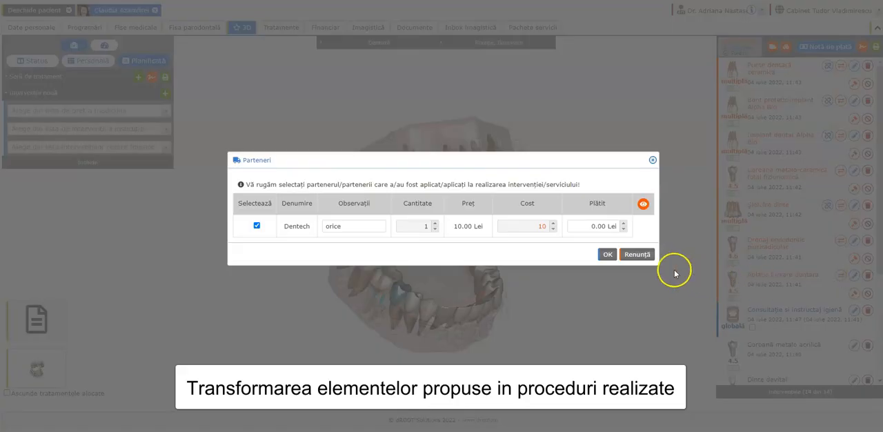
pyautogui.click(607, 254)
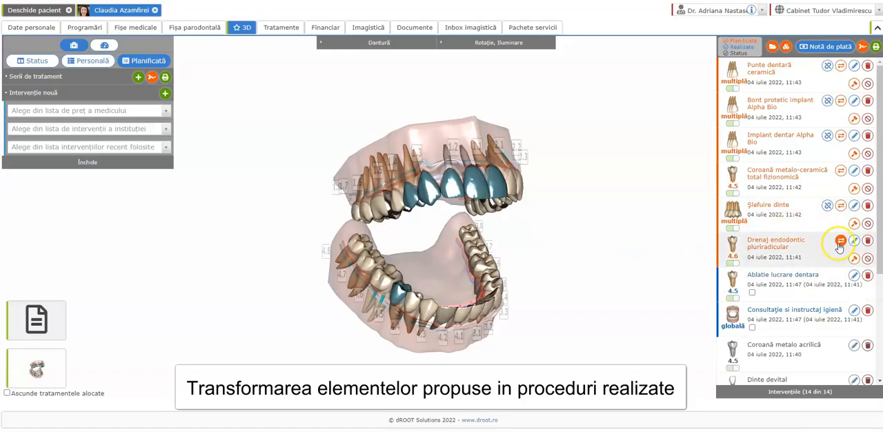
pyautogui.moveTo(841, 242)
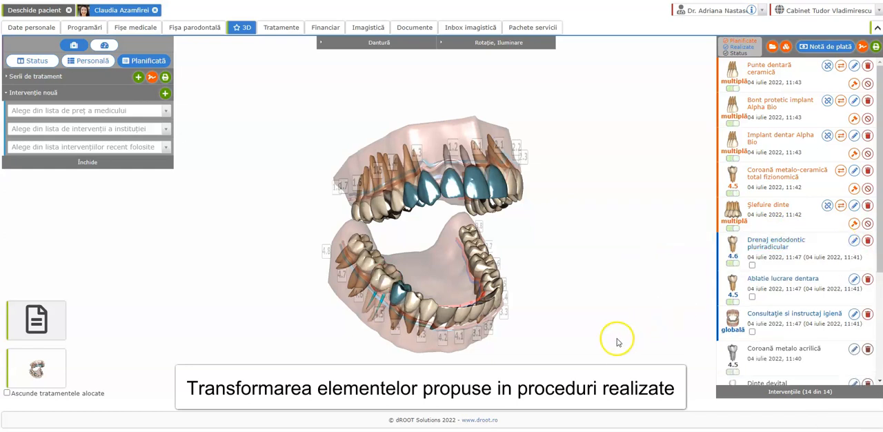
# Isolate tooth 4.6 on the 3D denture to check its interventions, and return to the full intervention list
pyautogui.moveTo(582, 329); pyautogui.dragTo(614, 323)
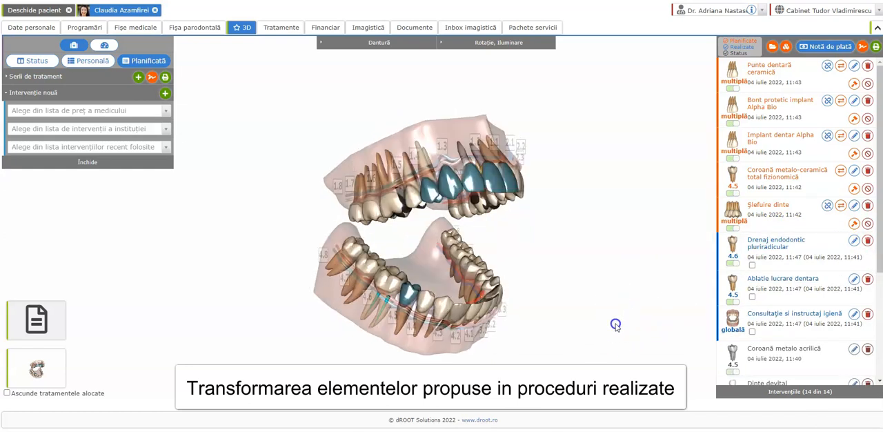
pyautogui.click(385, 293)
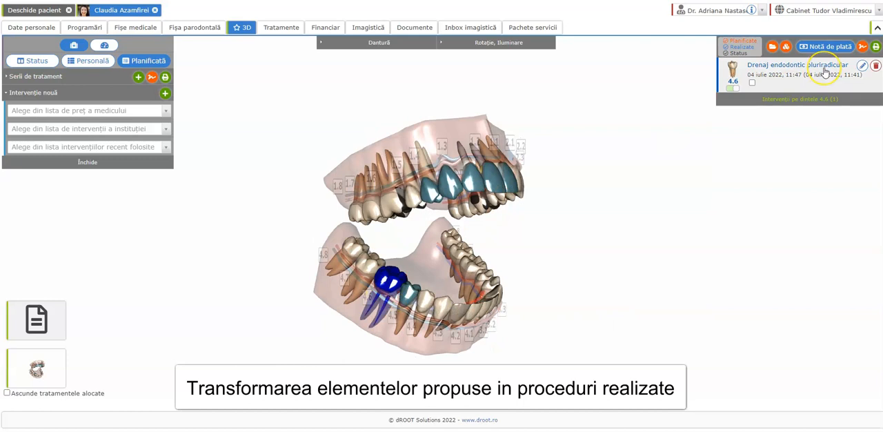
pyautogui.moveTo(824, 71)
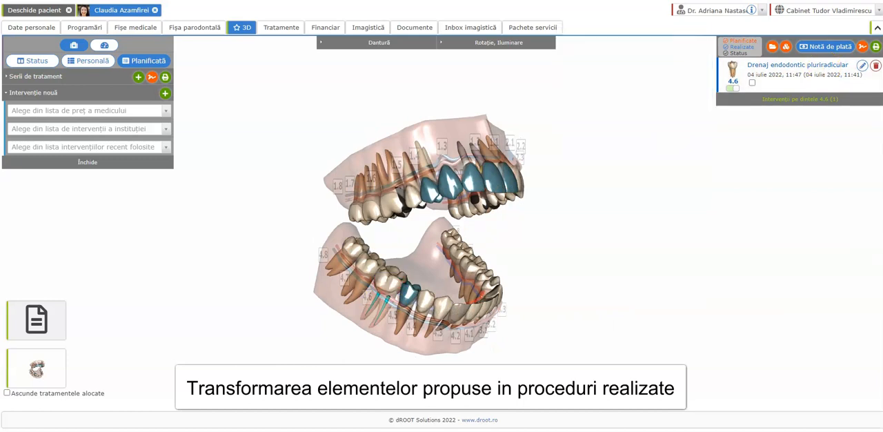
pyautogui.click(626, 157)
pyautogui.moveTo(619, 186); pyautogui.dragTo(557, 203)
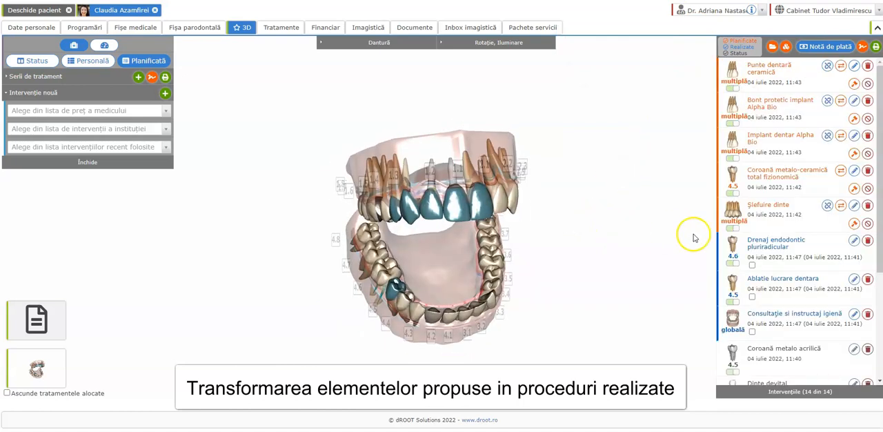
# Mark Șlefuire dinte and the Coroană metalo-ceramică total fizionomică on tooth 4.5 as performed, accepting the partner details
pyautogui.click(842, 206)
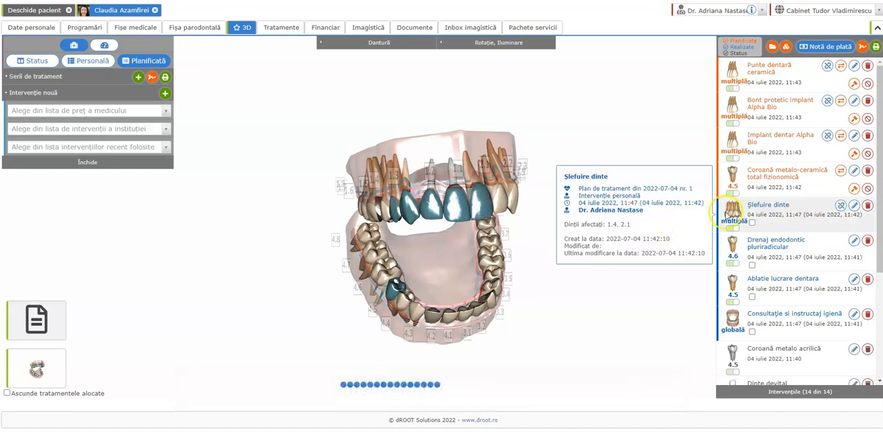
pyautogui.moveTo(804, 180)
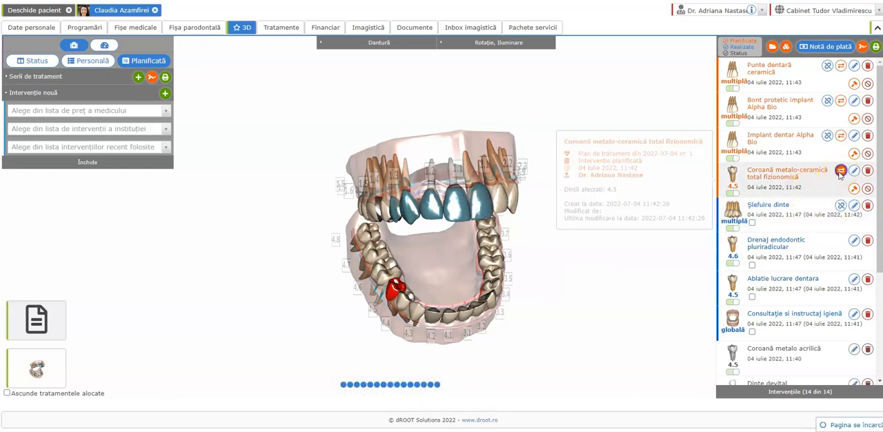
pyautogui.click(841, 171)
pyautogui.click(607, 254)
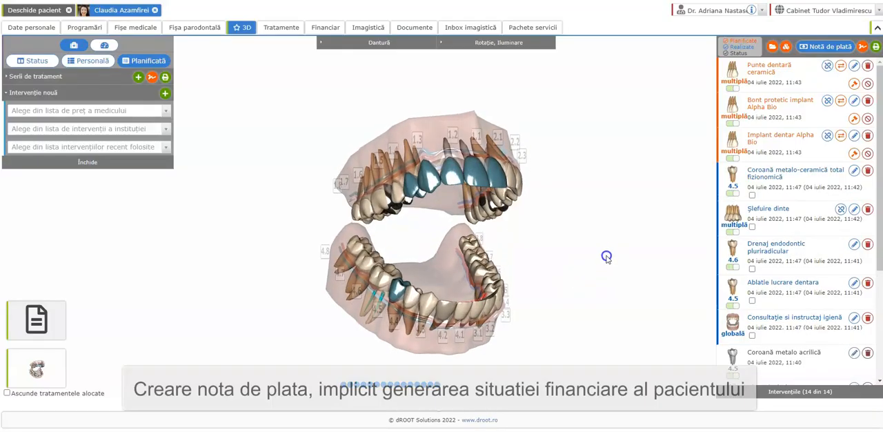
# Create a payment note covering the five performed interventions, from the hygiene consultation to the metal-ceramic crown, and dismiss the confirmation
pyautogui.click(752, 335)
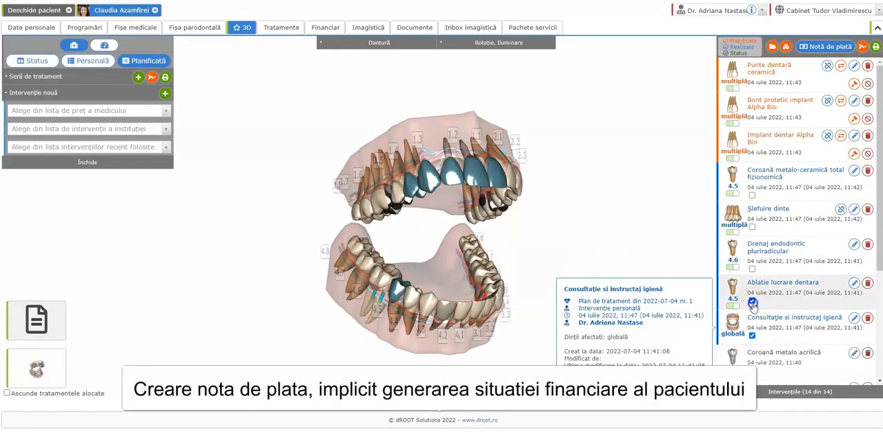
pyautogui.click(752, 300)
pyautogui.click(752, 268)
pyautogui.click(752, 227)
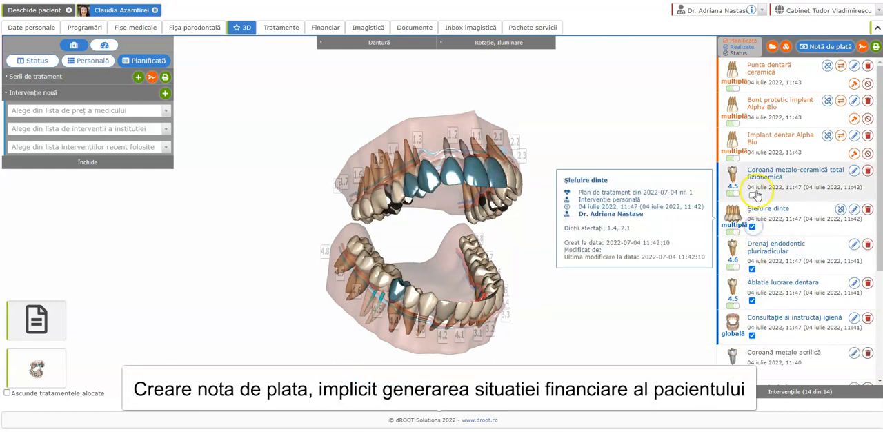
pyautogui.click(752, 195)
pyautogui.click(822, 55)
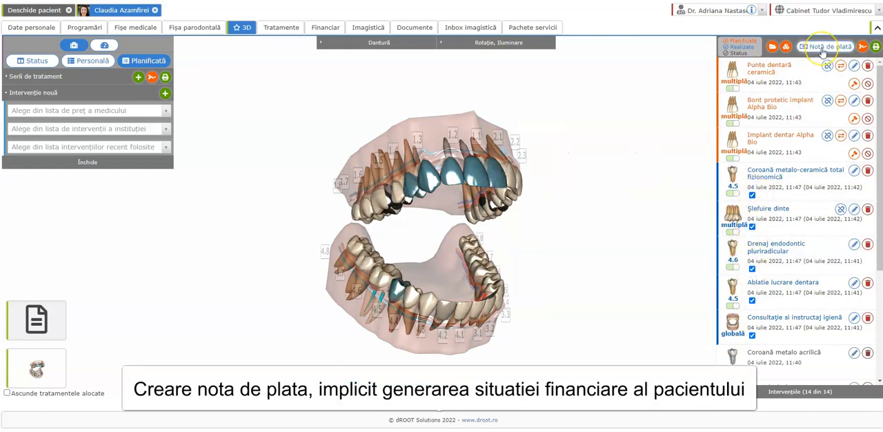
pyautogui.click(821, 52)
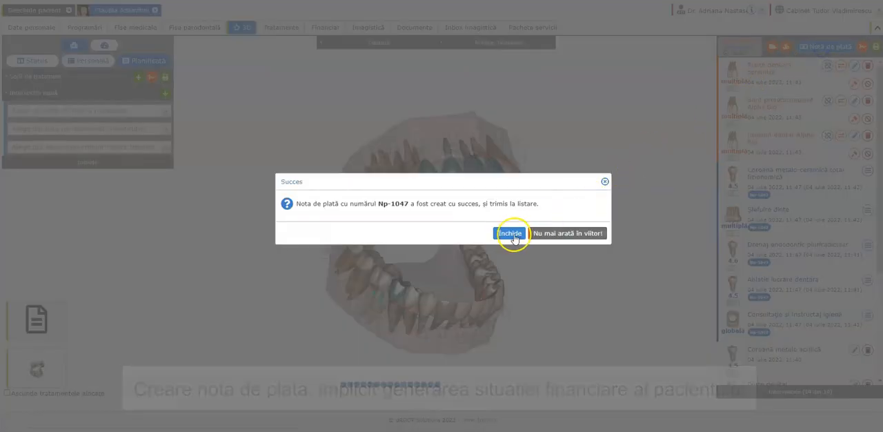
pyautogui.click(512, 235)
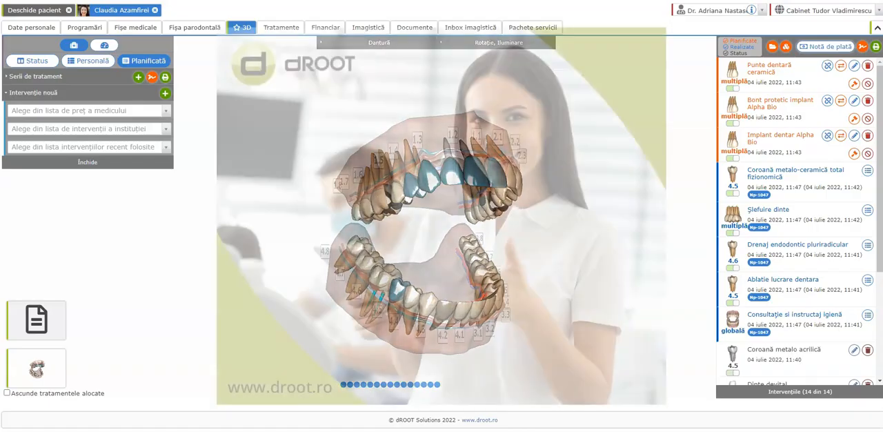